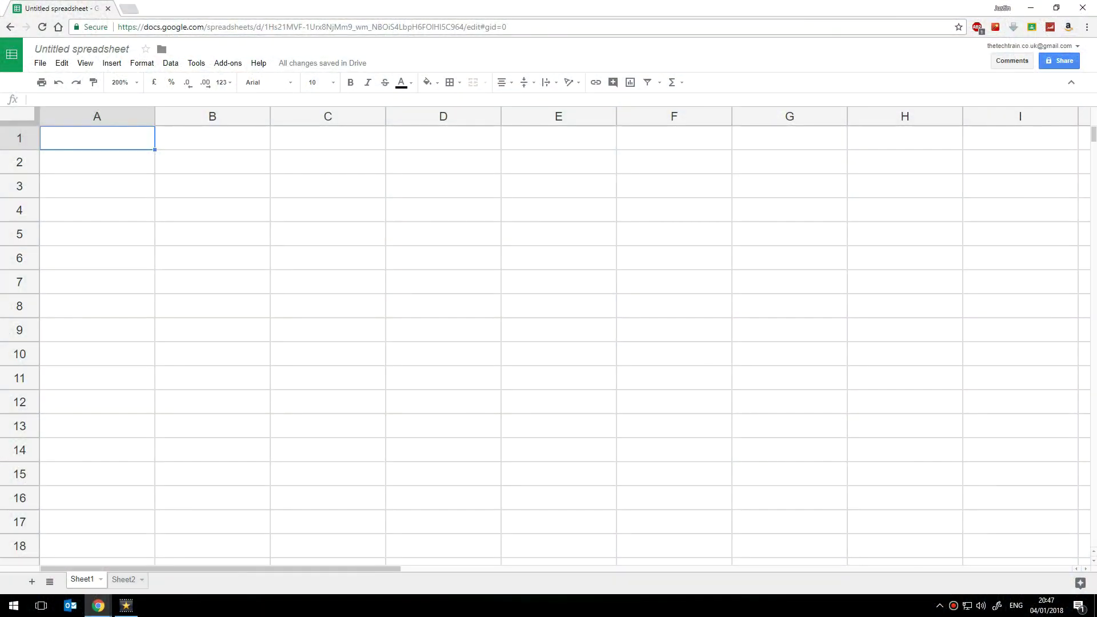
Step: Apply the Date number format to cells A1 and B1
key("shift+Right")
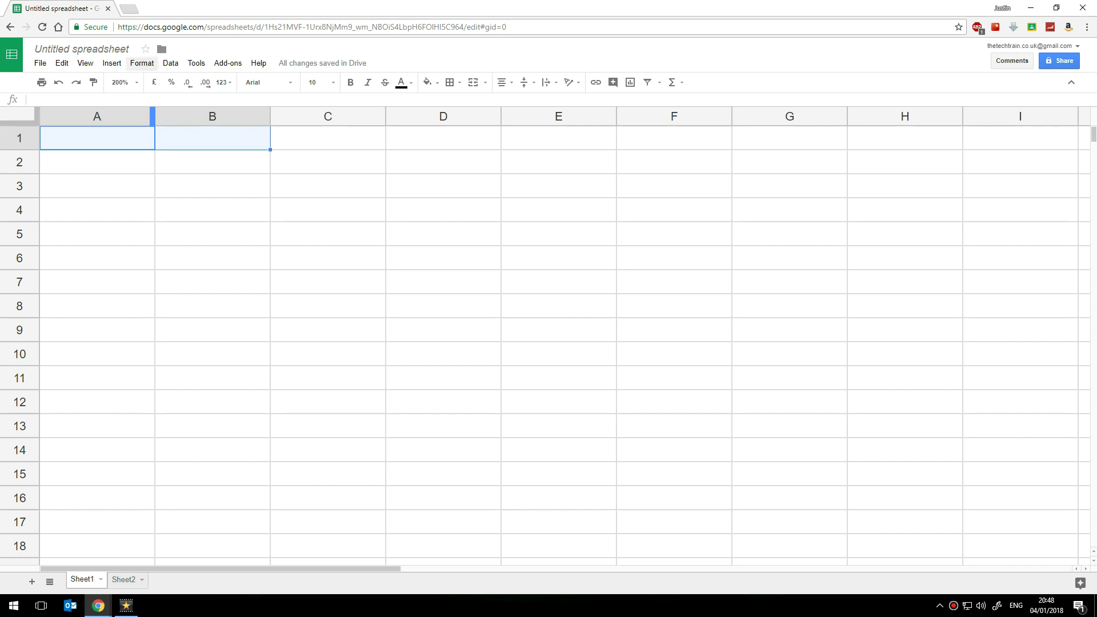
left_click(142, 63)
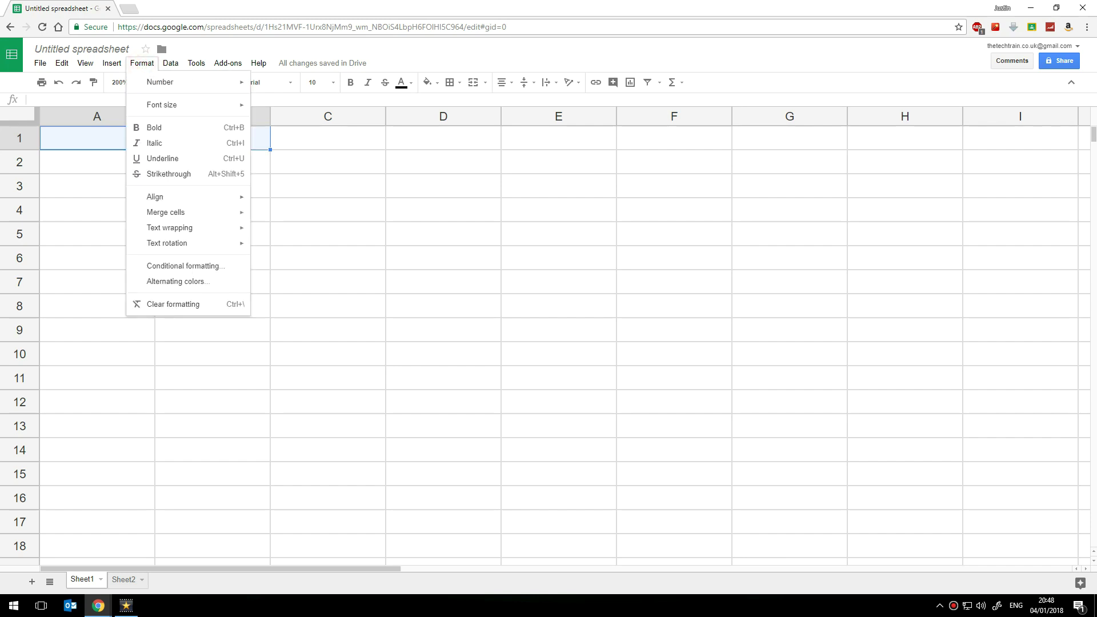
mouse_move(171, 82)
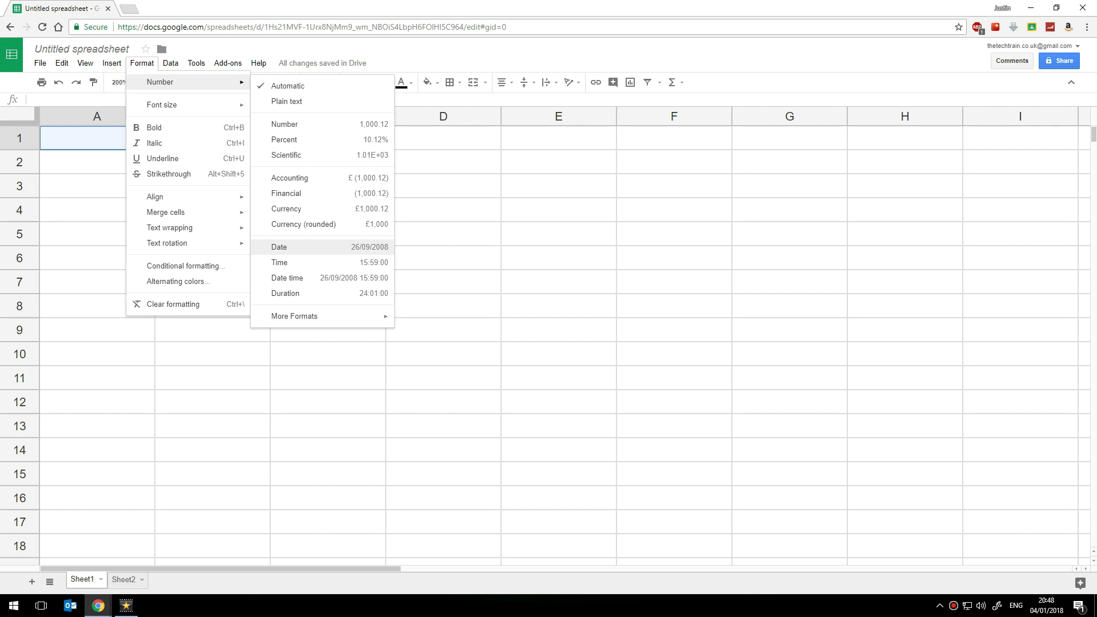
left_click(333, 247)
left_click(262, 216)
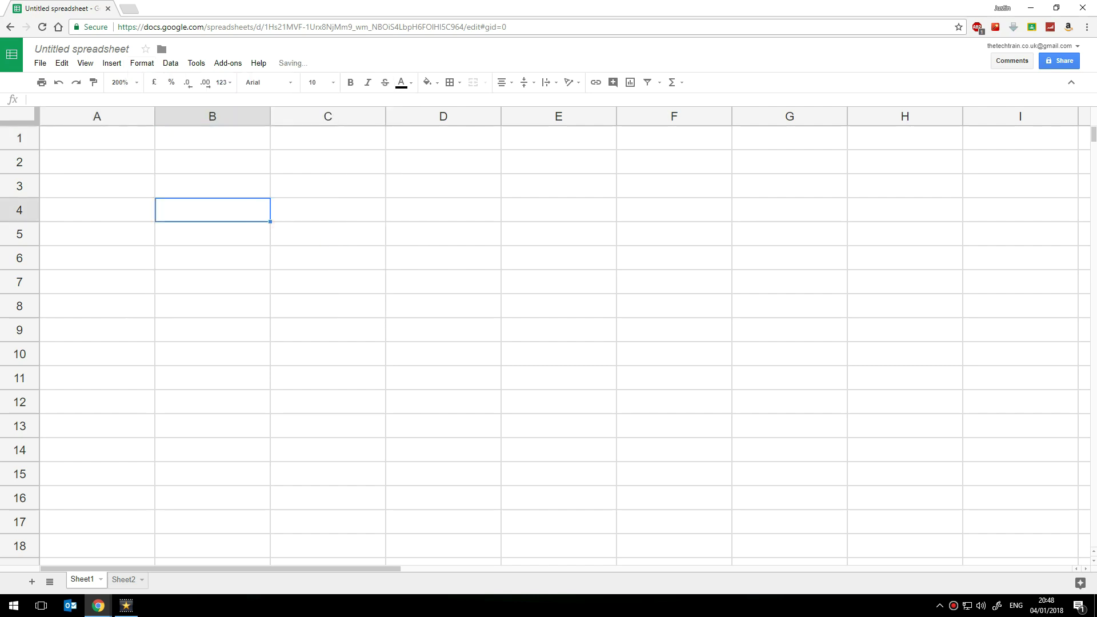
left_click(123, 146)
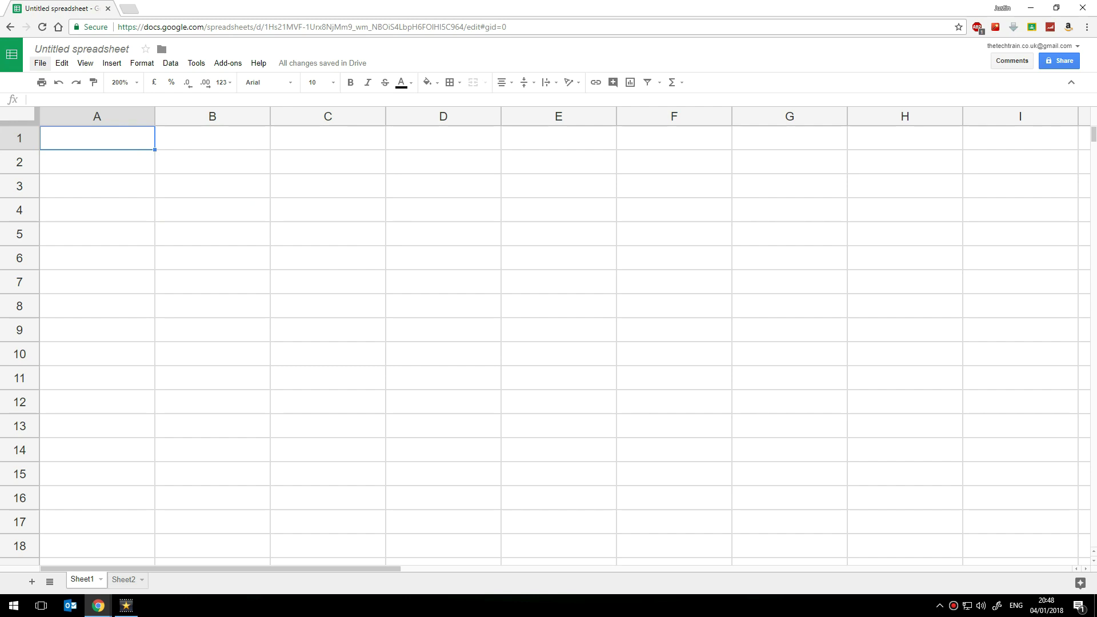
left_click(40, 63)
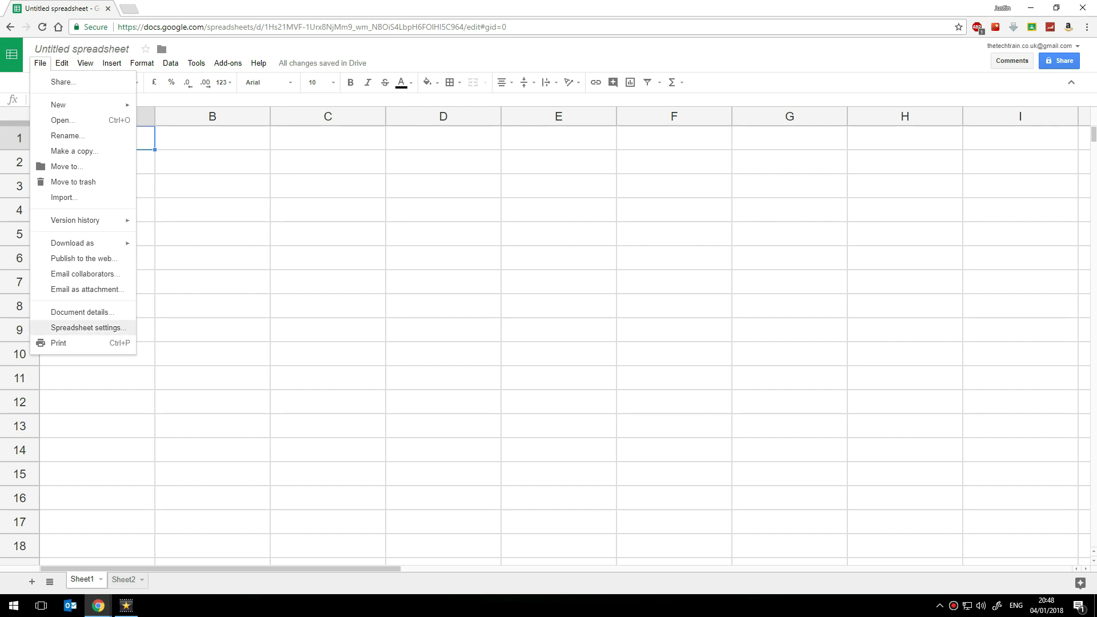
left_click(93, 328)
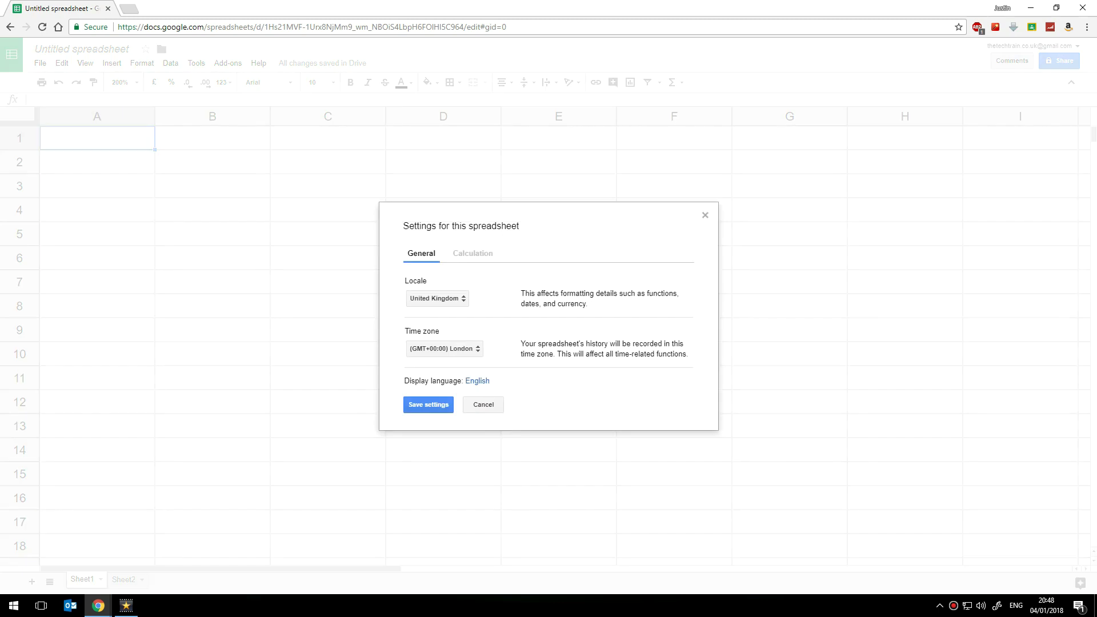
left_click(437, 298)
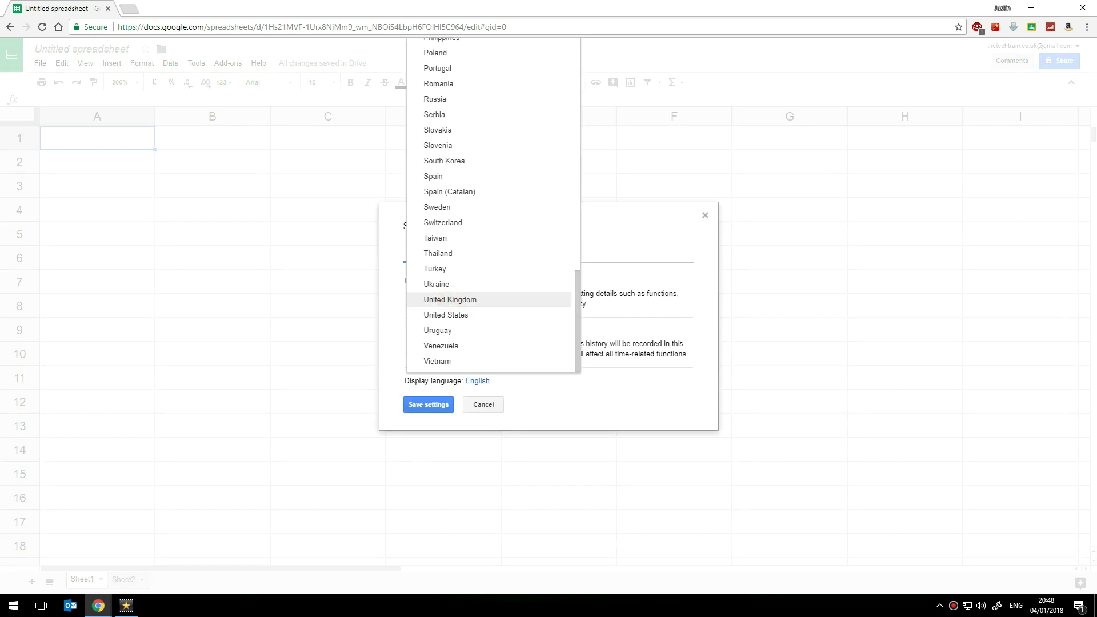
left_click(464, 299)
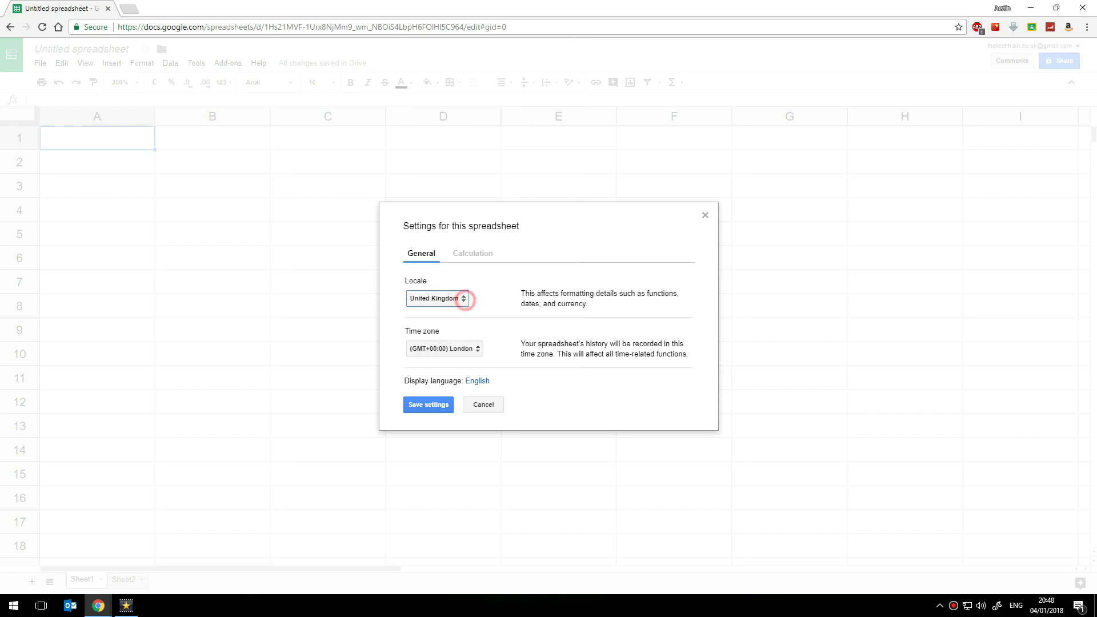
left_click(483, 404)
left_click(137, 139)
left_click(184, 140)
left_click(122, 137)
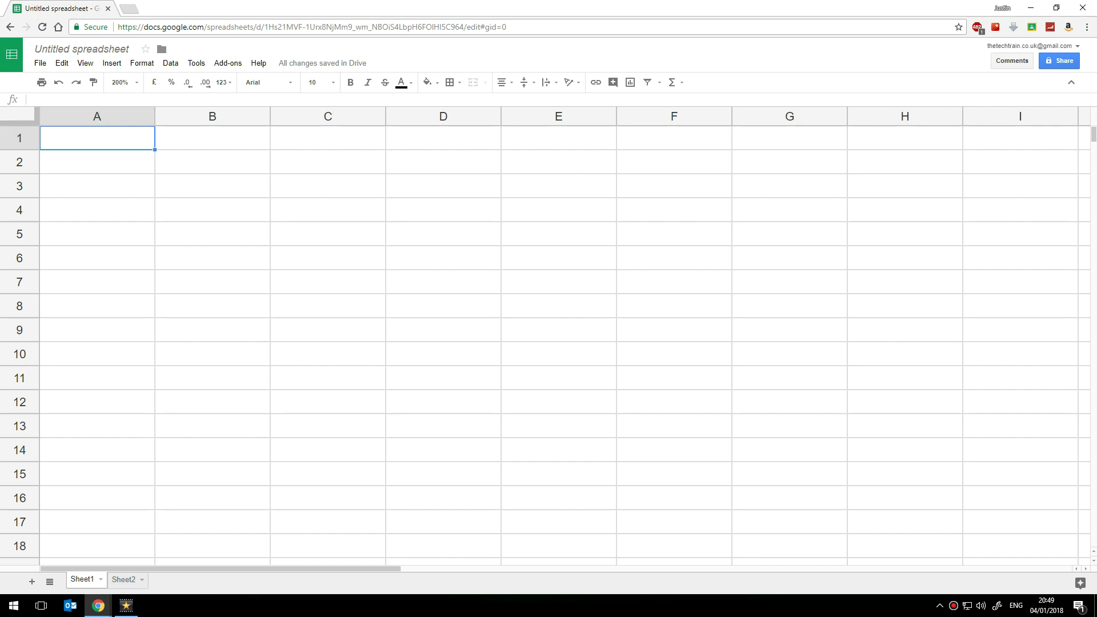
Step: Enter =TODAY() in A1 so it shows 04/01/2018
left_click_drag(125, 137, 195, 138)
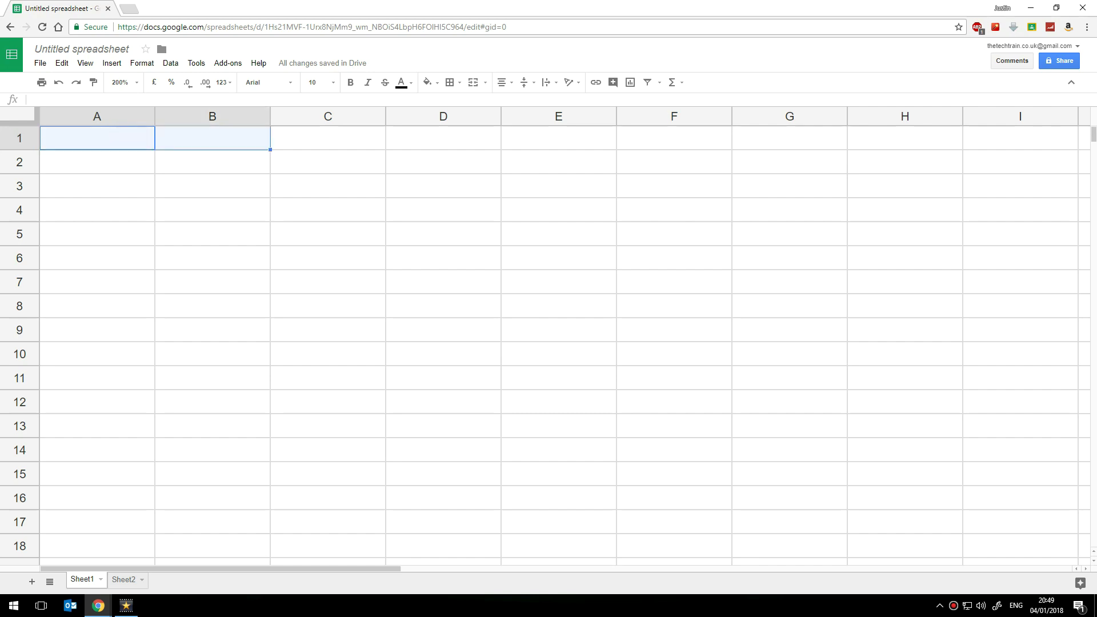
left_click(122, 137)
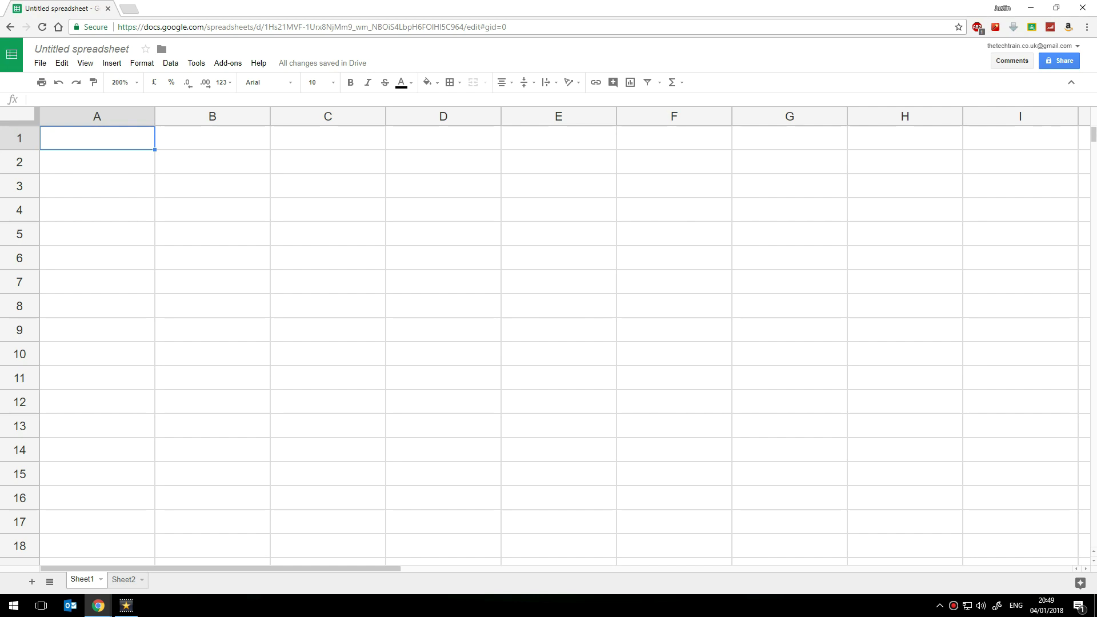
left_click(216, 139)
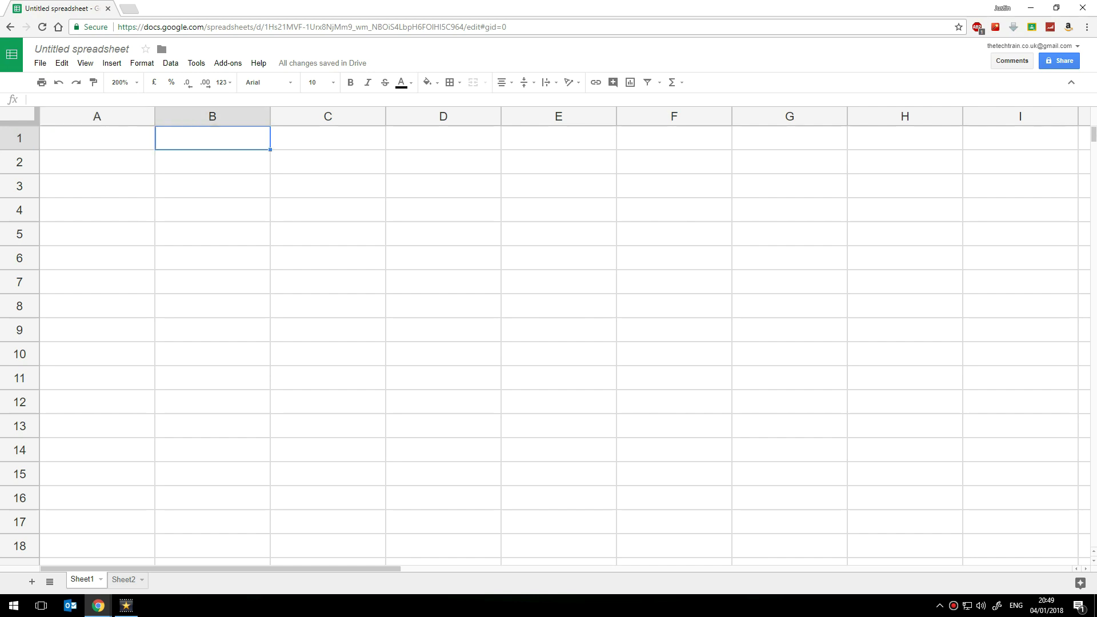
left_click(110, 139)
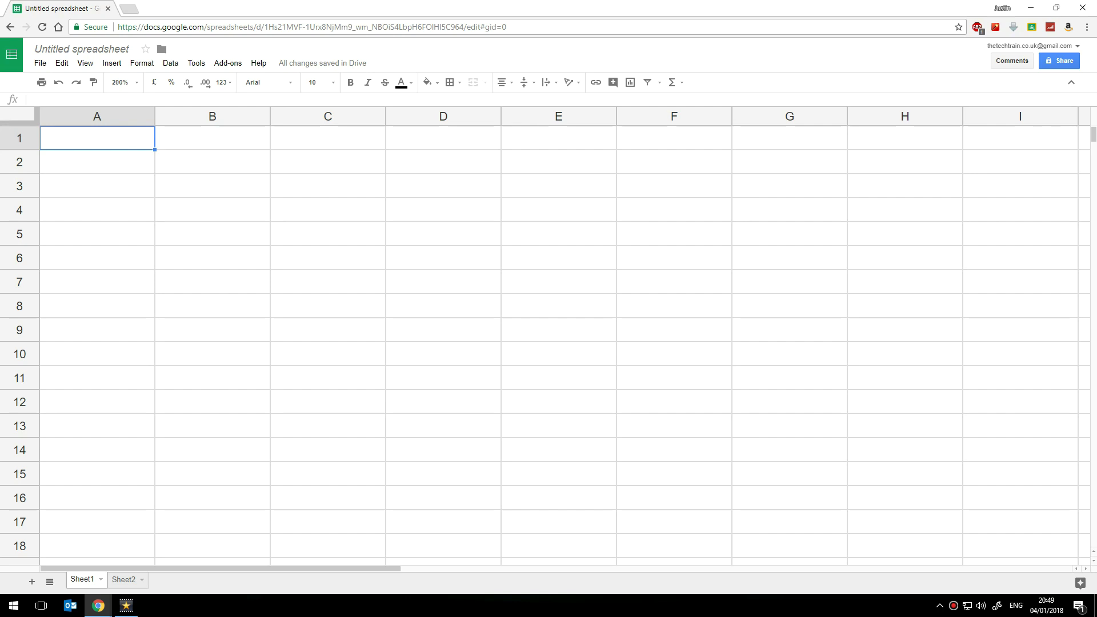
type("=TOD")
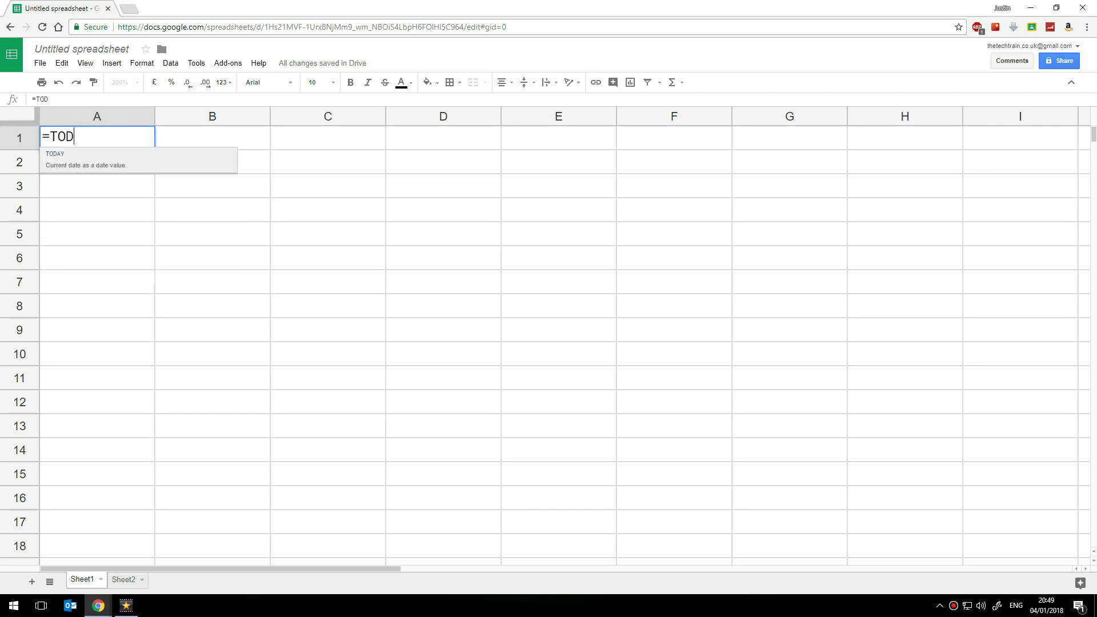
type("AY()")
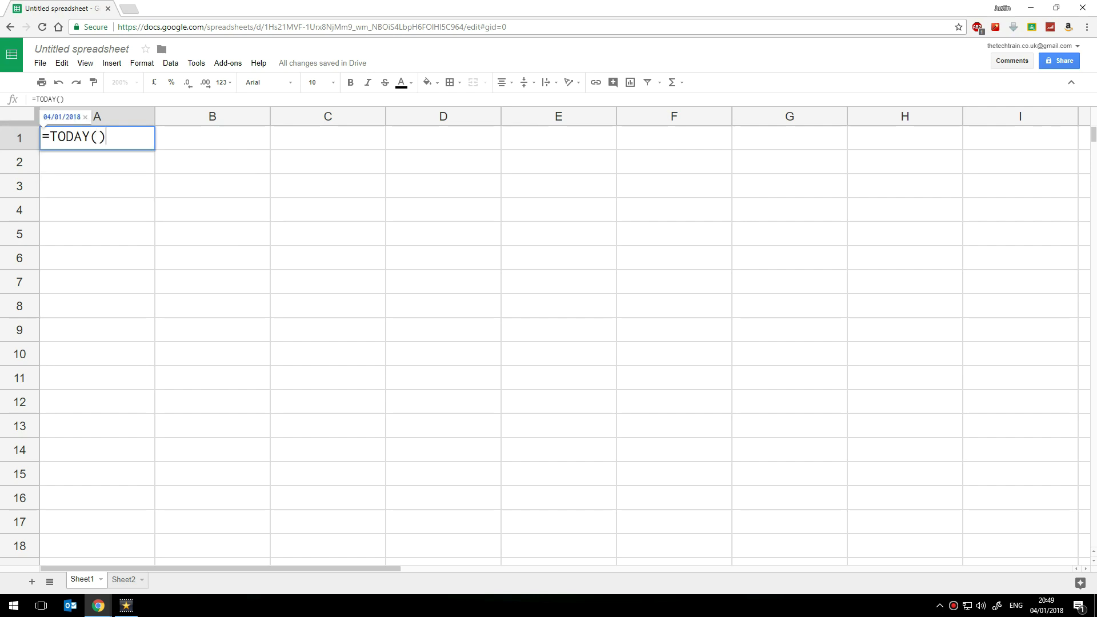
key("Return")
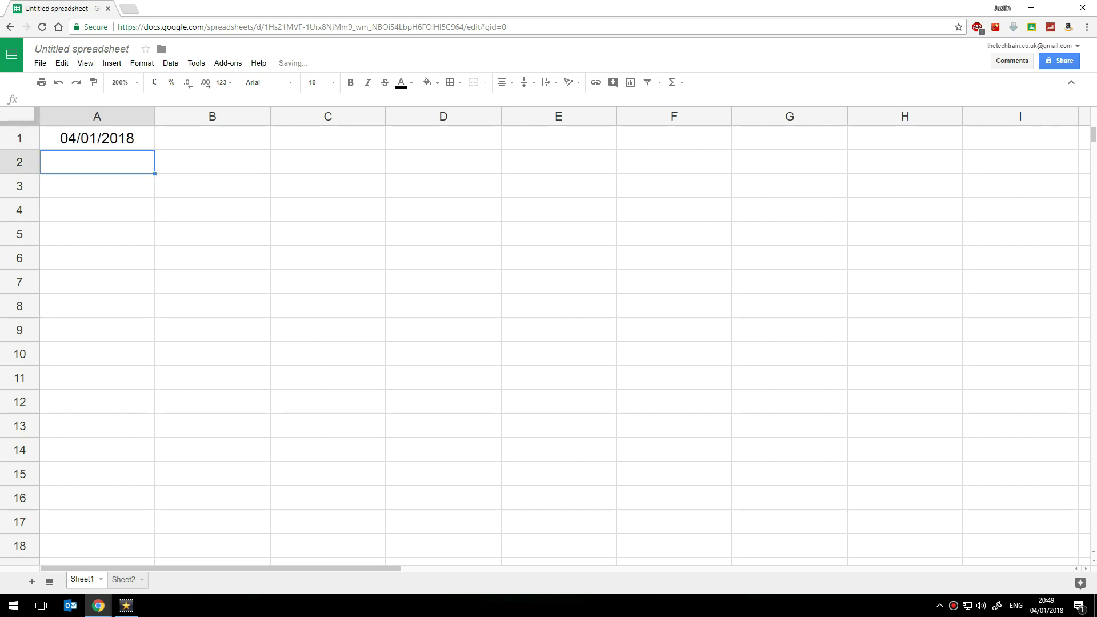
Step: Reselect A1 to review its =TODAY() formula
left_click(111, 140)
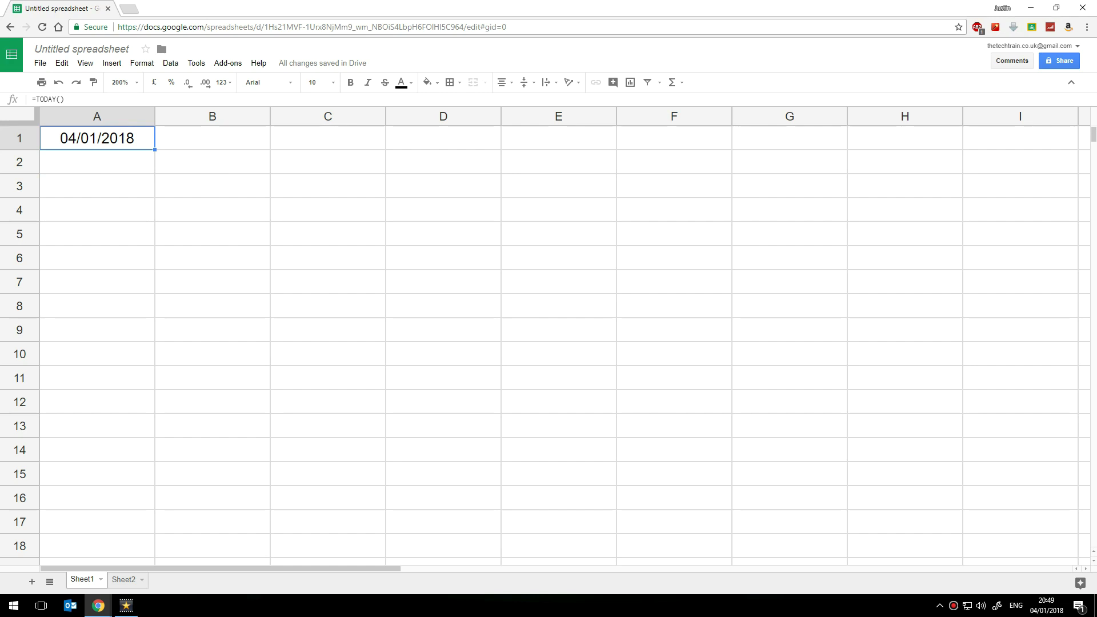
left_click(298, 161)
left_click(313, 192)
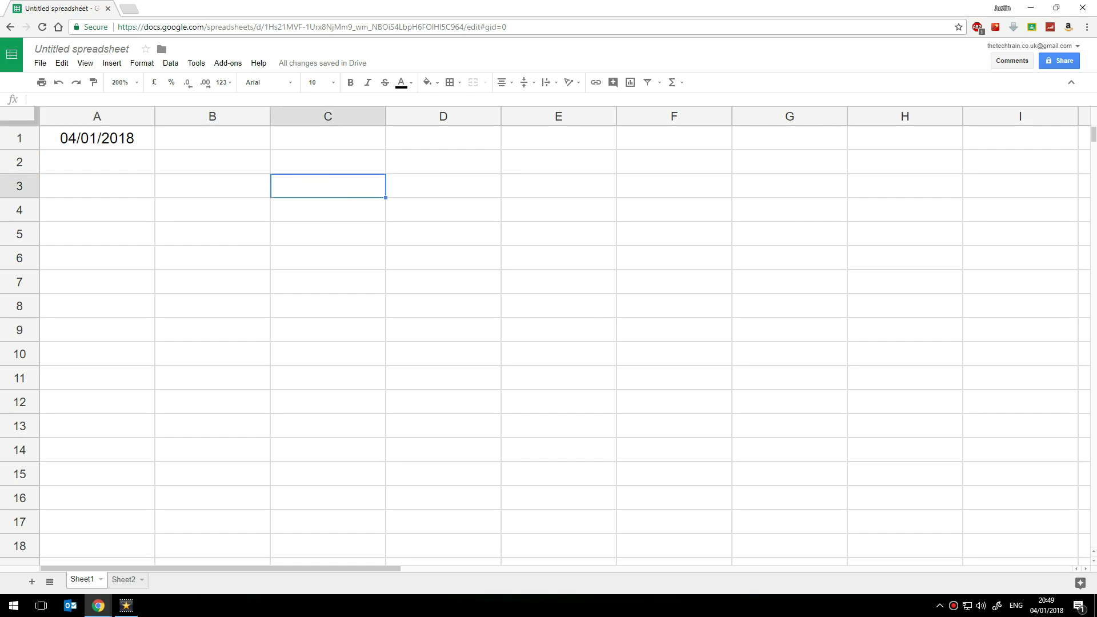
left_click(231, 137)
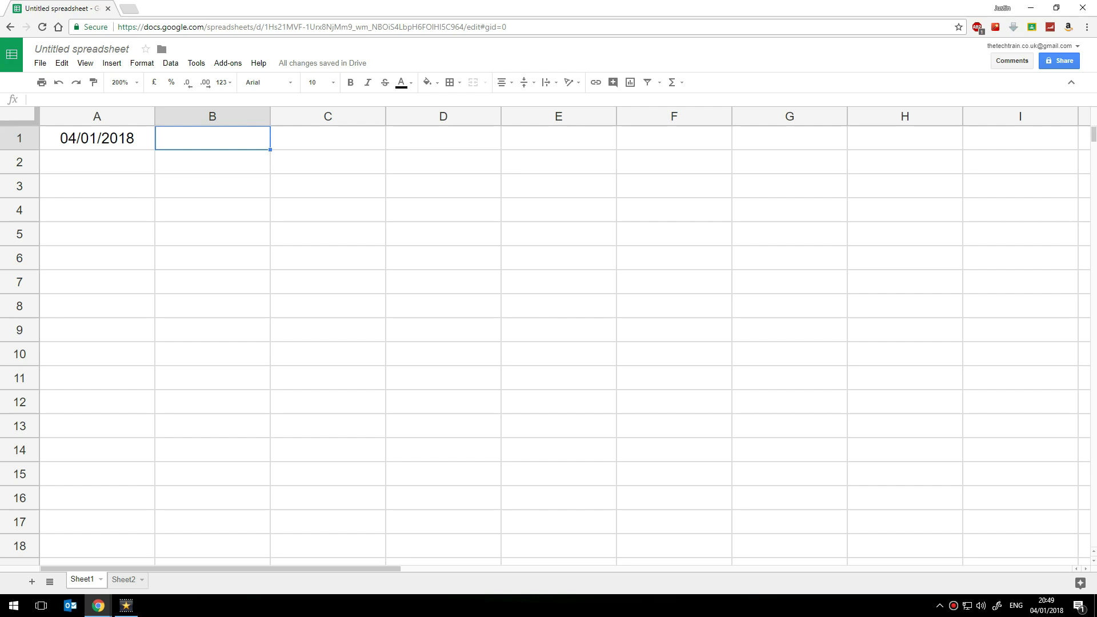
left_click(117, 146)
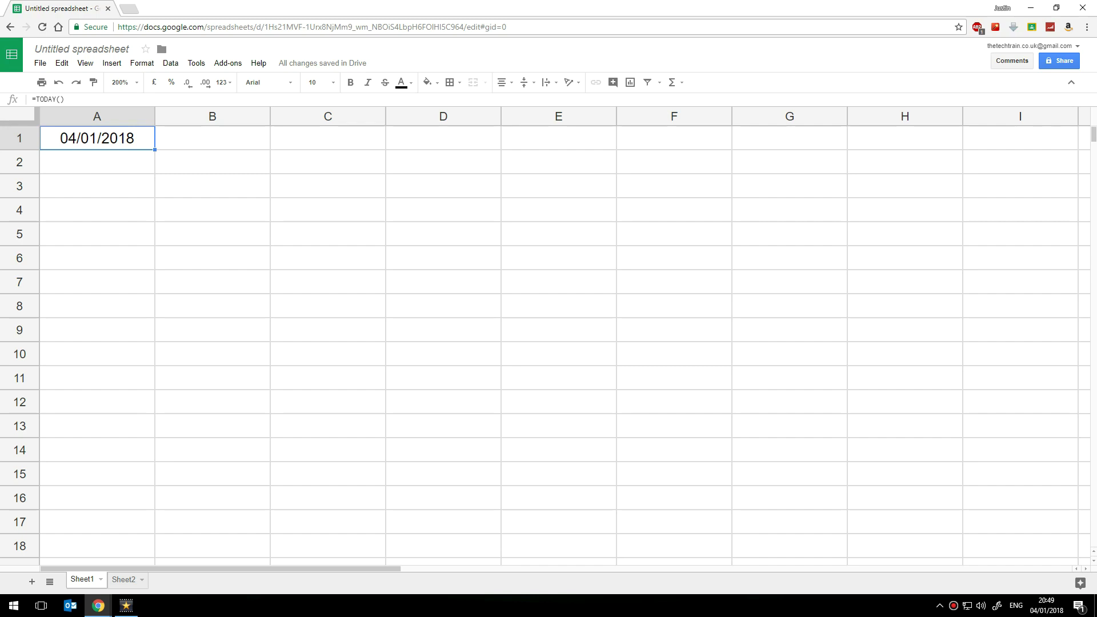
Step: Set the spreadsheet's recalculation to 'On change and every minute' and save the settings
left_click(40, 63)
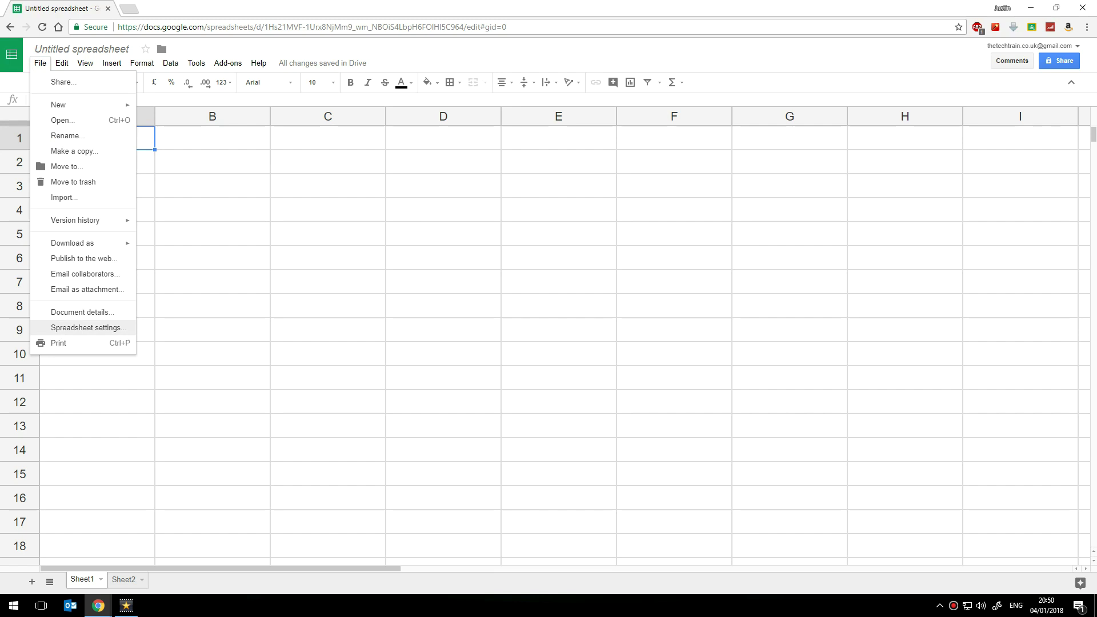
left_click(80, 327)
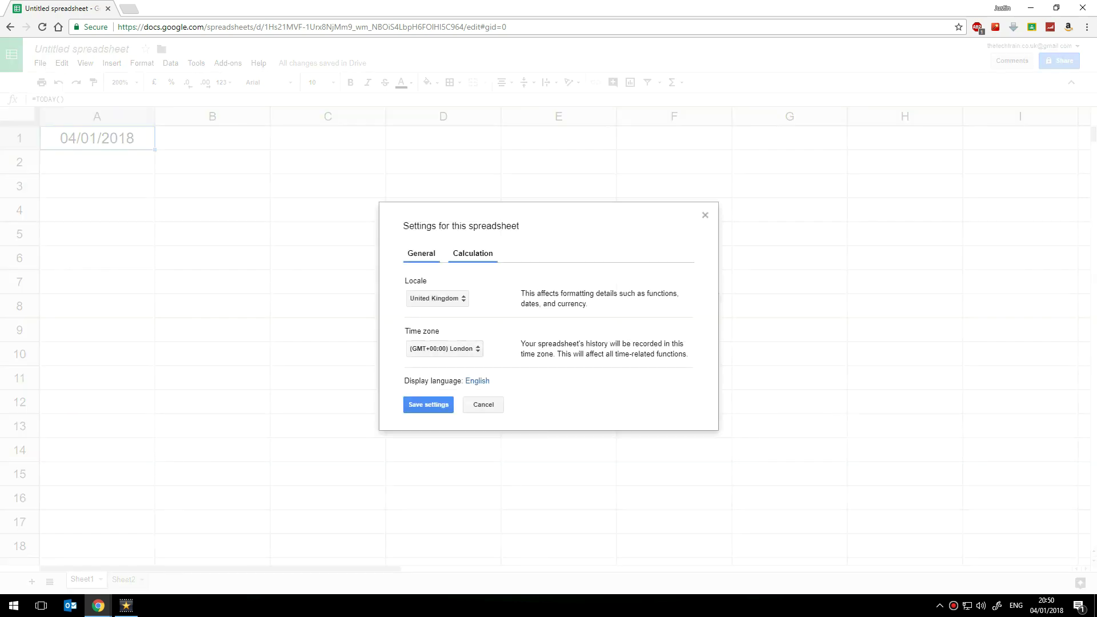
left_click(474, 254)
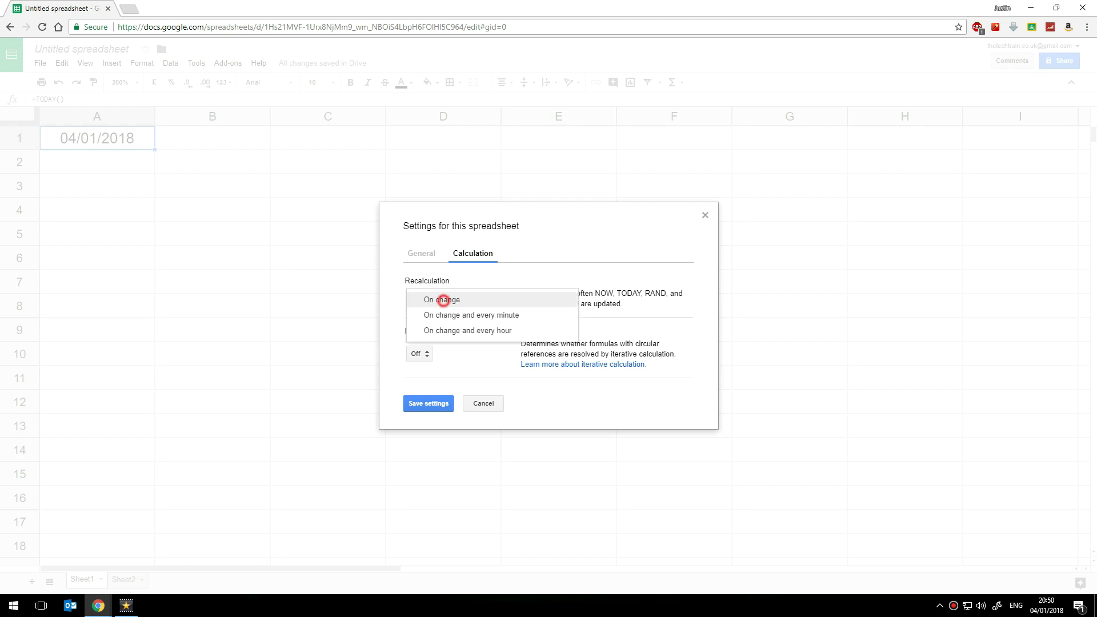
key("Down")
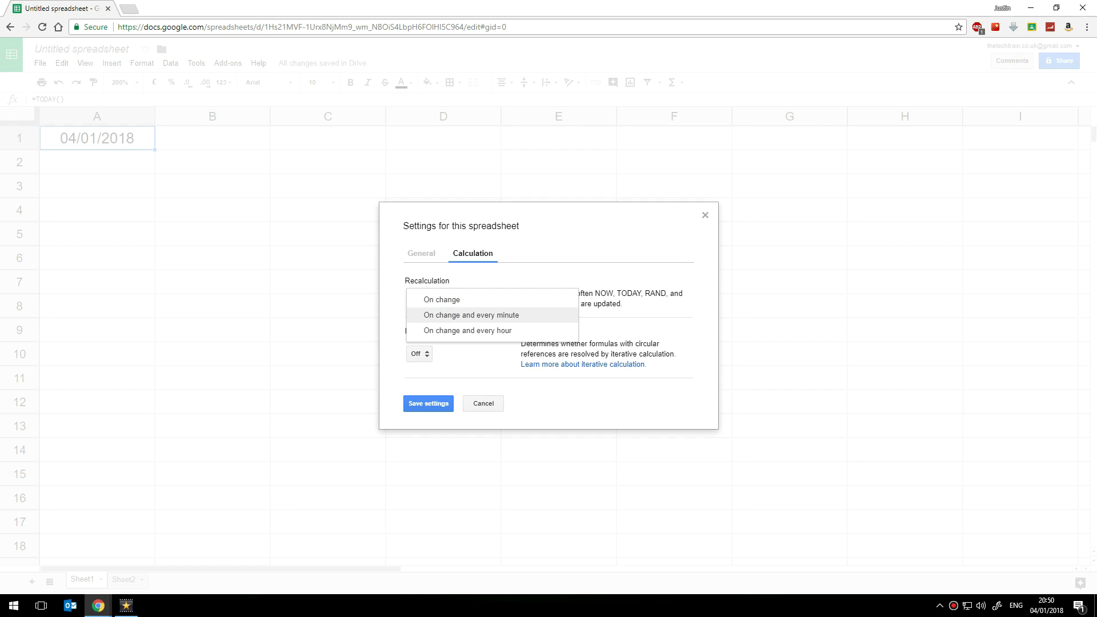
key("Down")
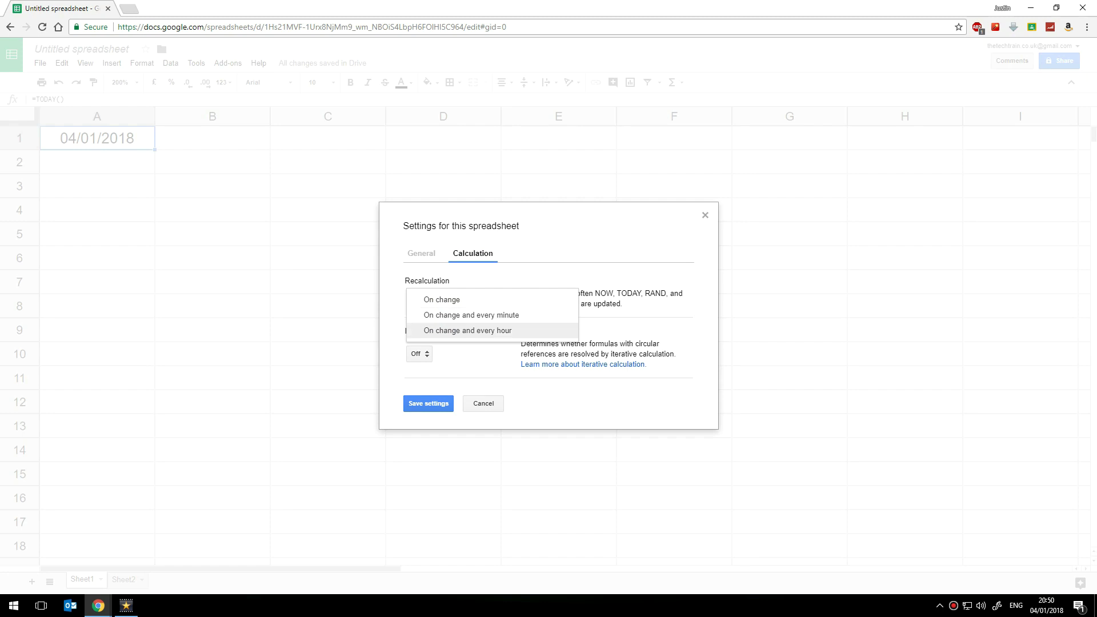
key("Up")
left_click(482, 313)
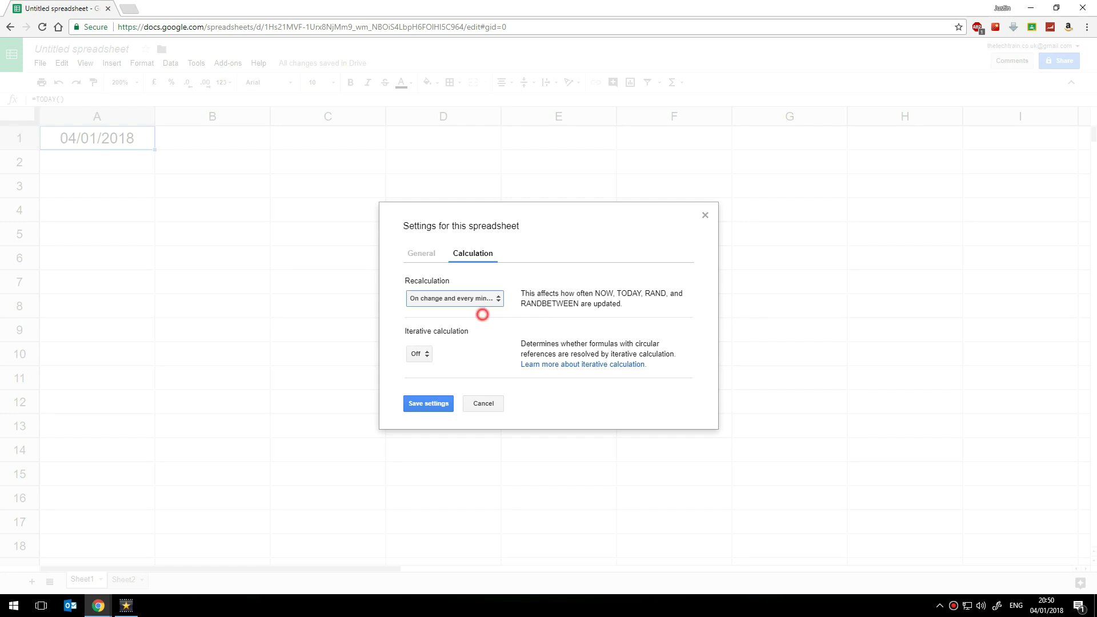
left_click(425, 403)
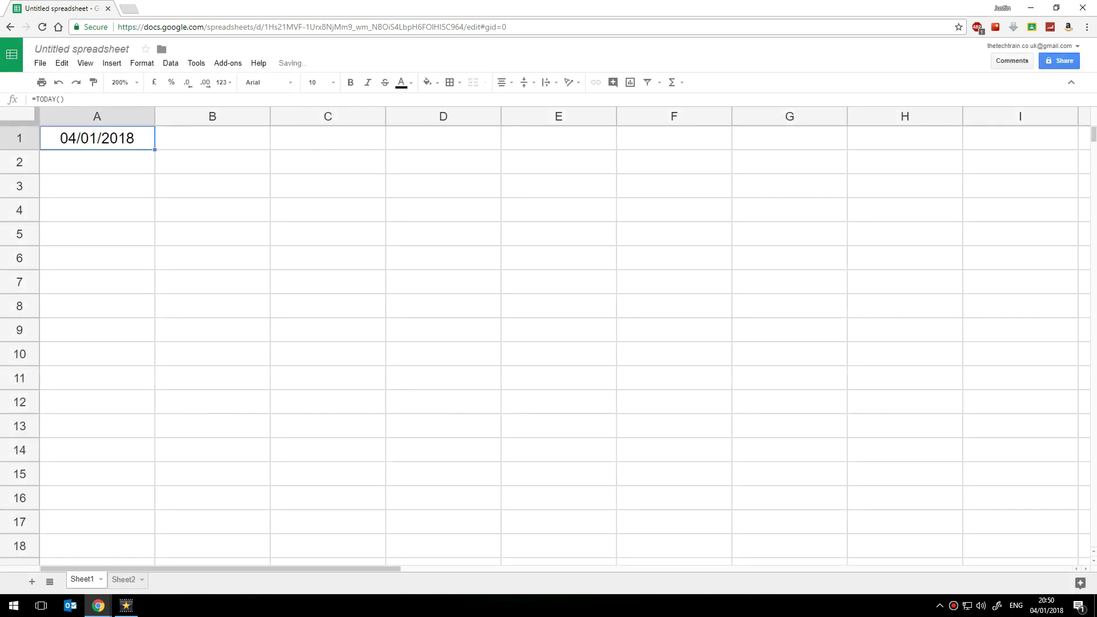
left_click(173, 140)
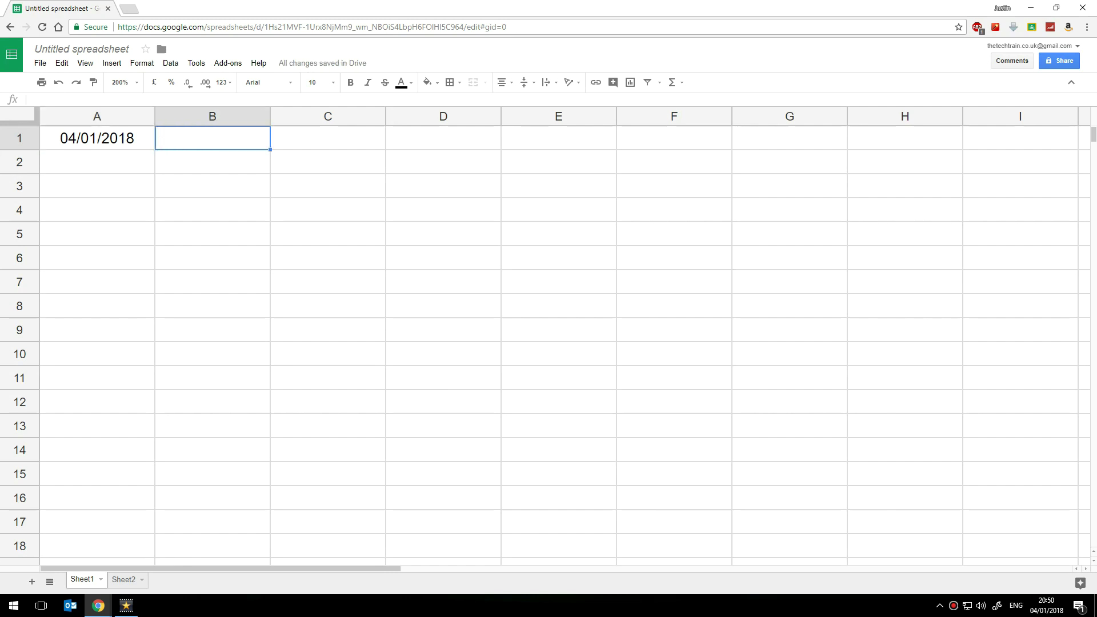
Step: Enter 15/5/18 in B1 so it displays the exam date 15/05/2018
left_click(114, 138)
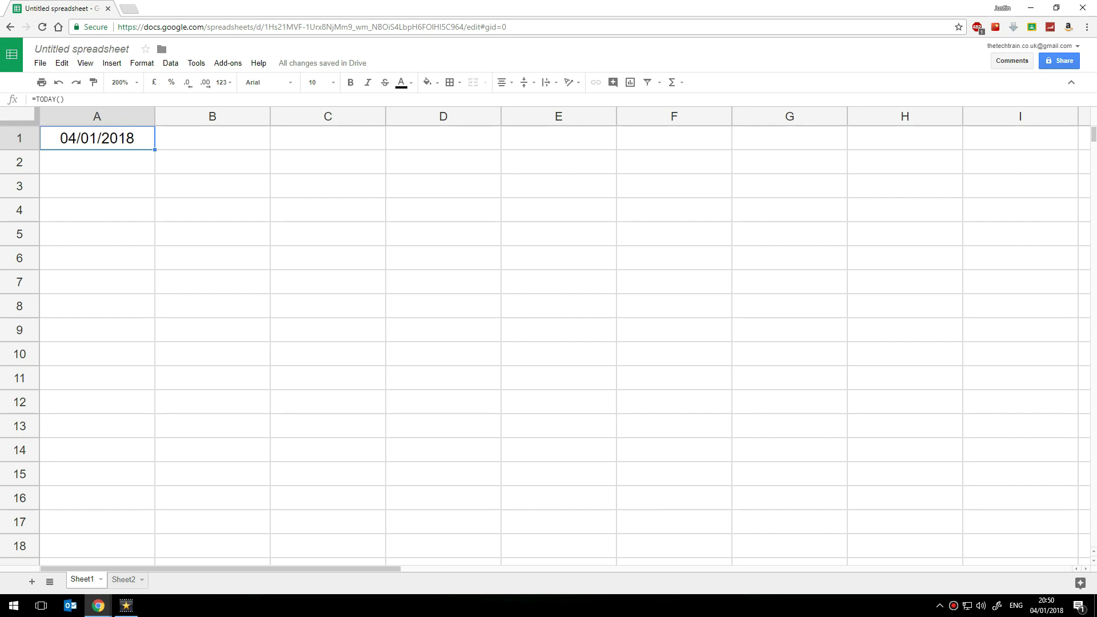
left_click(183, 144)
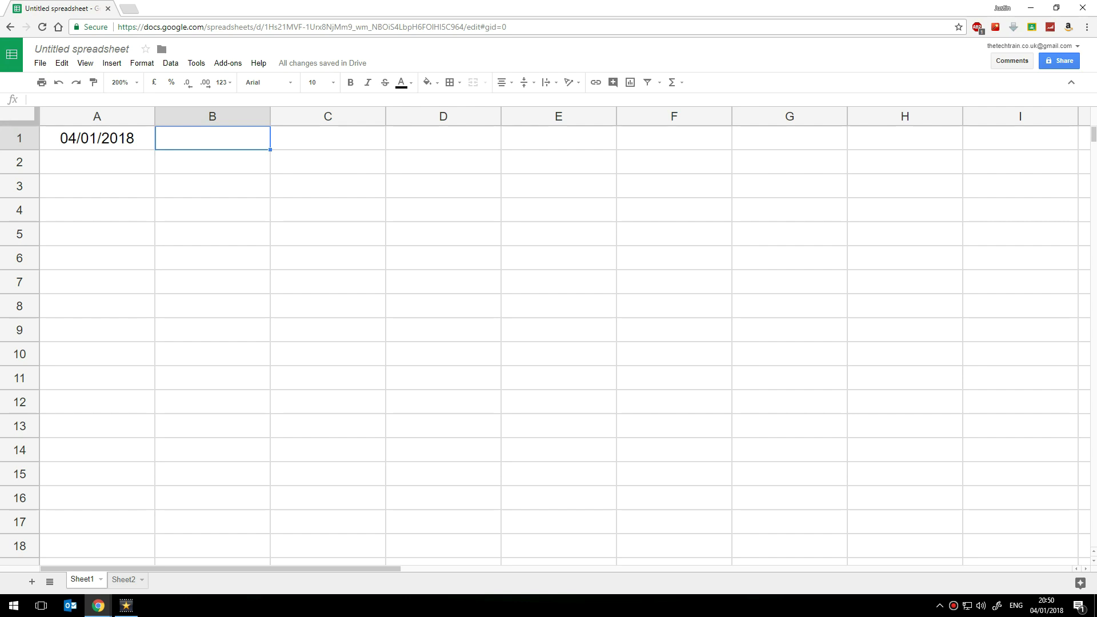
type("15/5/18")
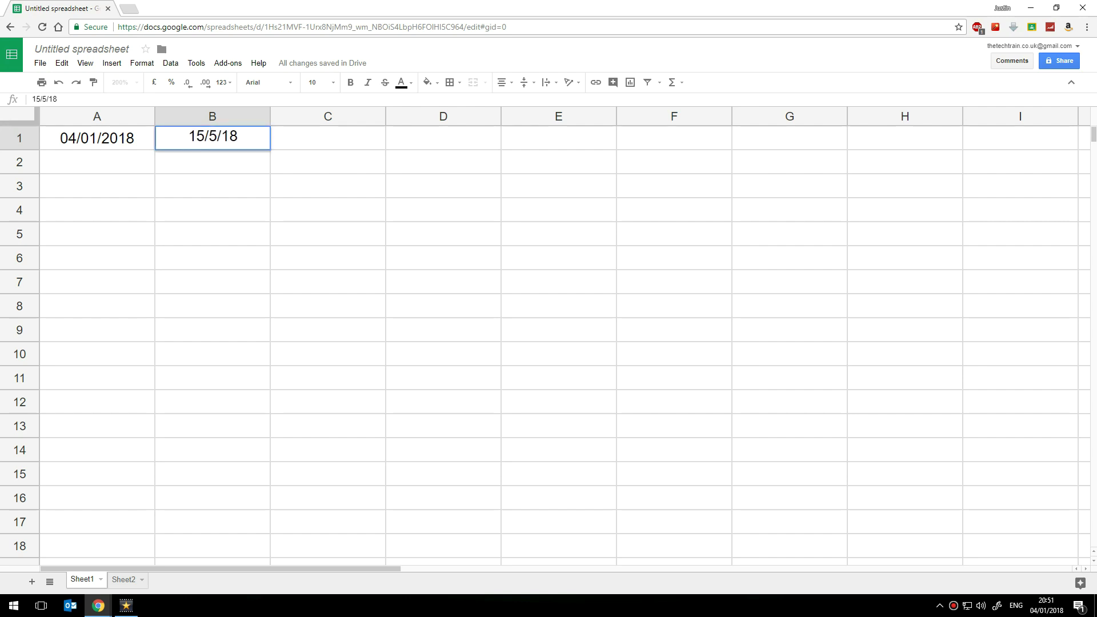
key("Return")
left_click(191, 143)
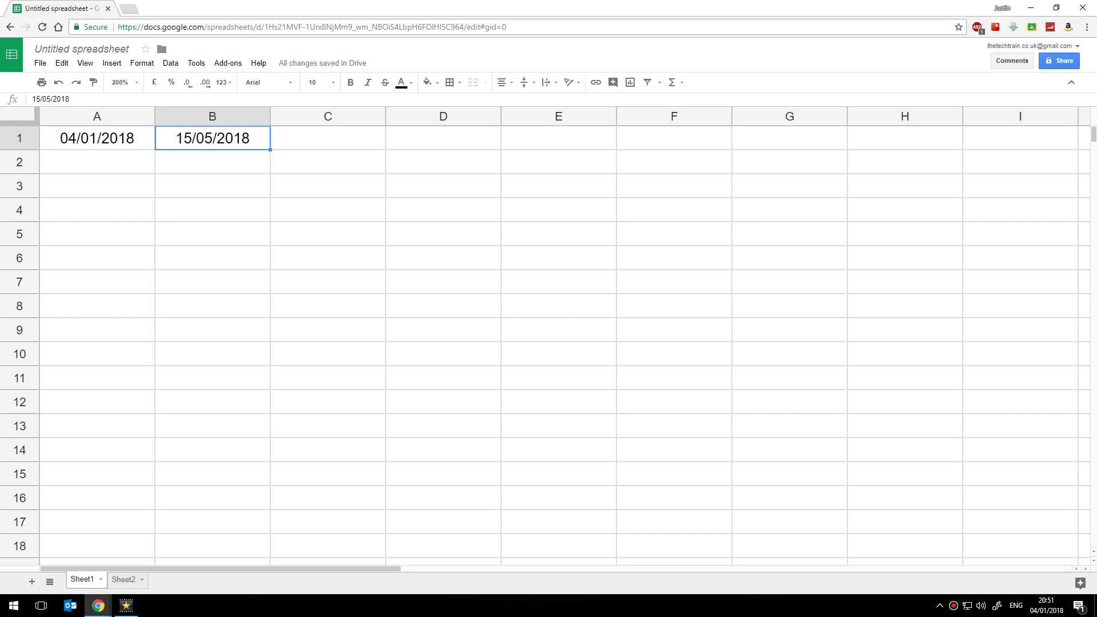
left_click(313, 140)
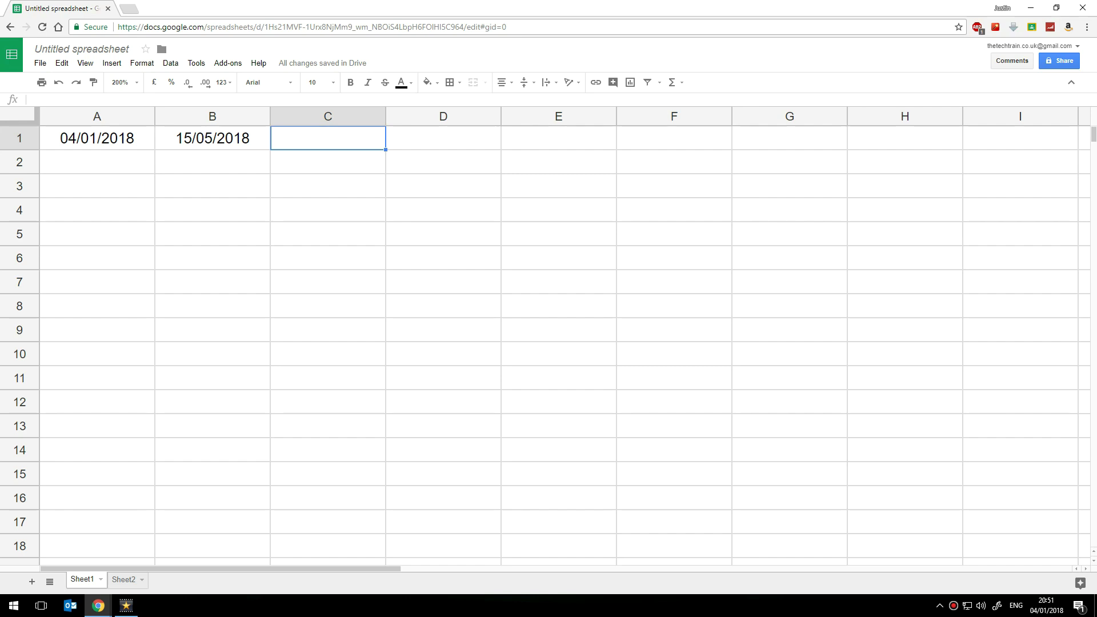
Step: Enter =DAYS(B1,A1) in C1, showing 131 days
type("=")
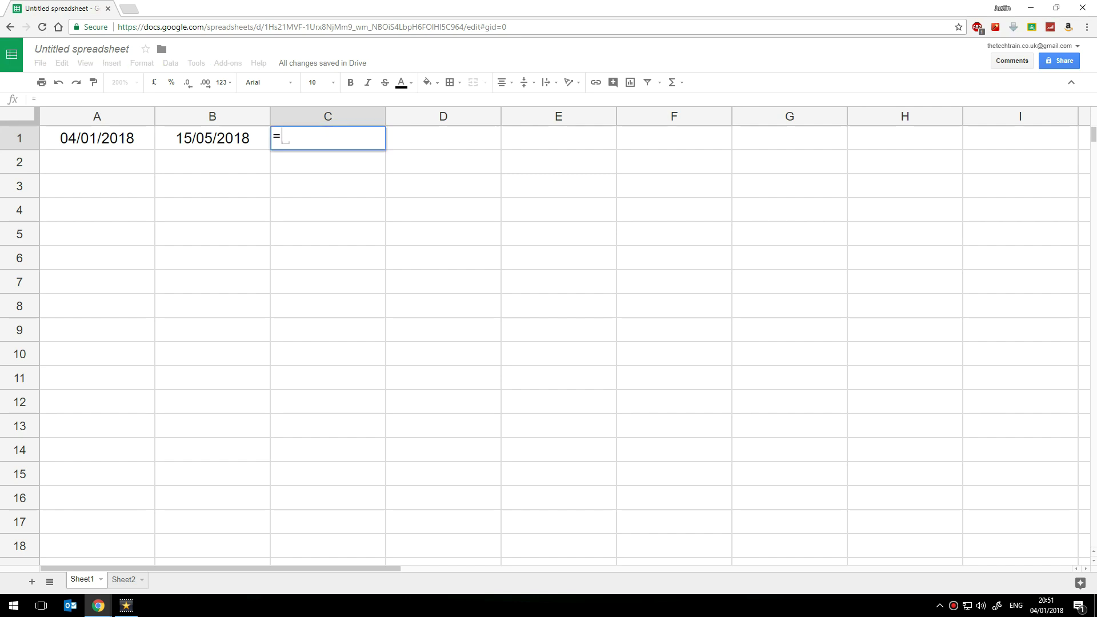
type("DAYS")
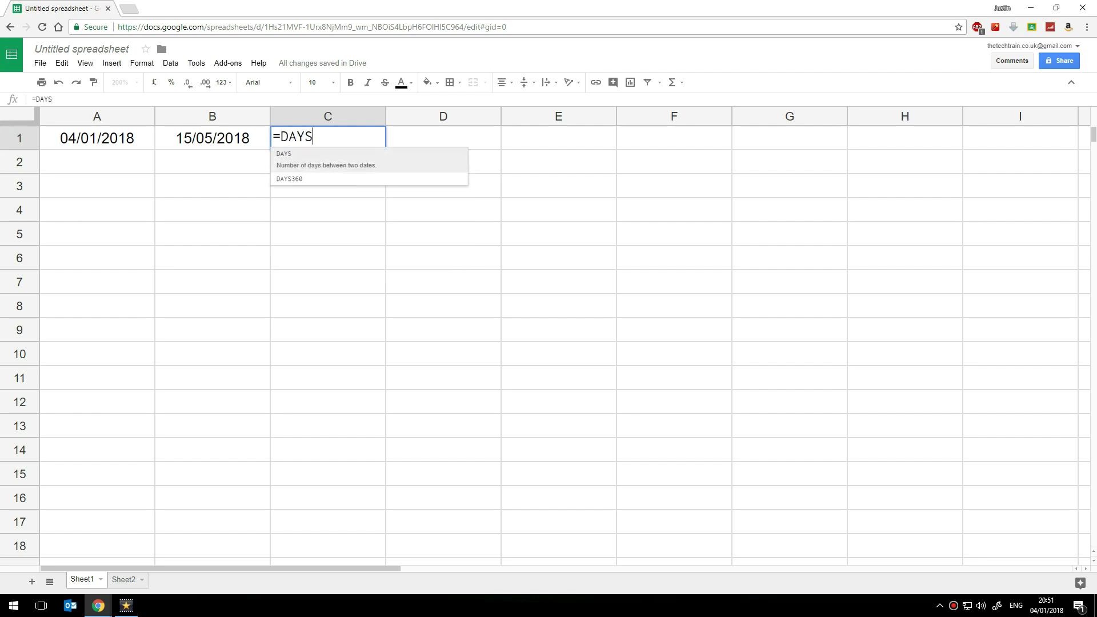
type("(")
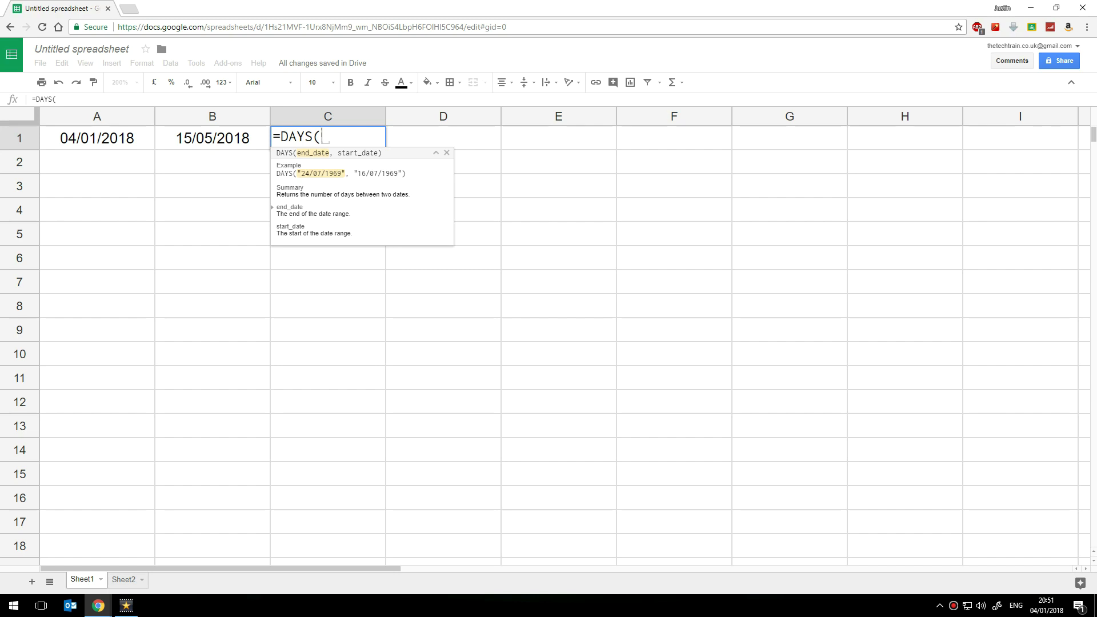
left_click(206, 136)
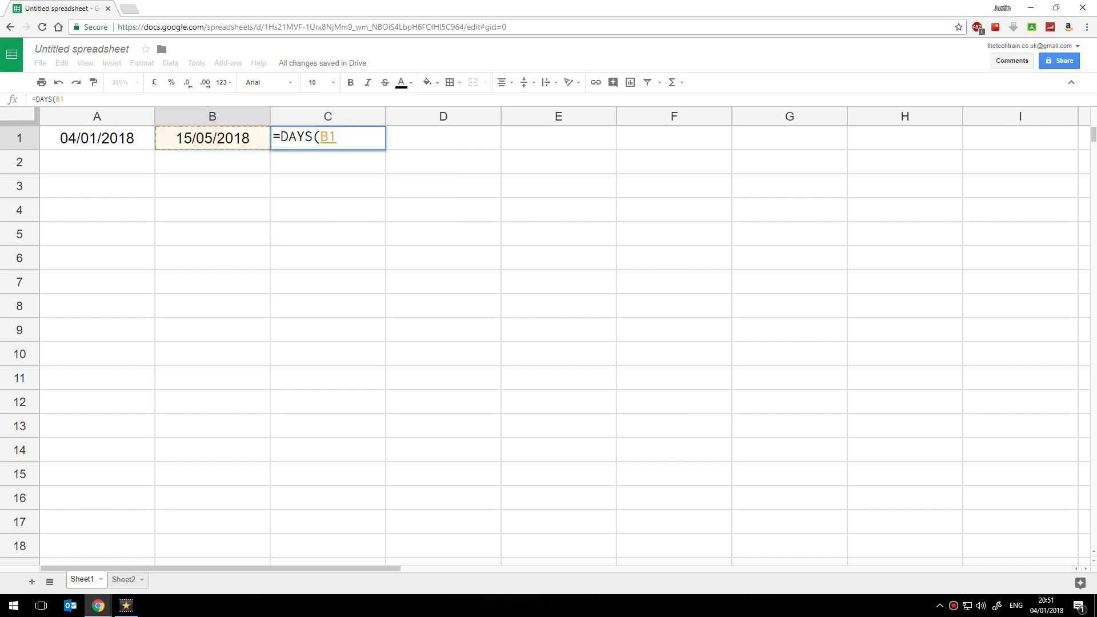
type(",")
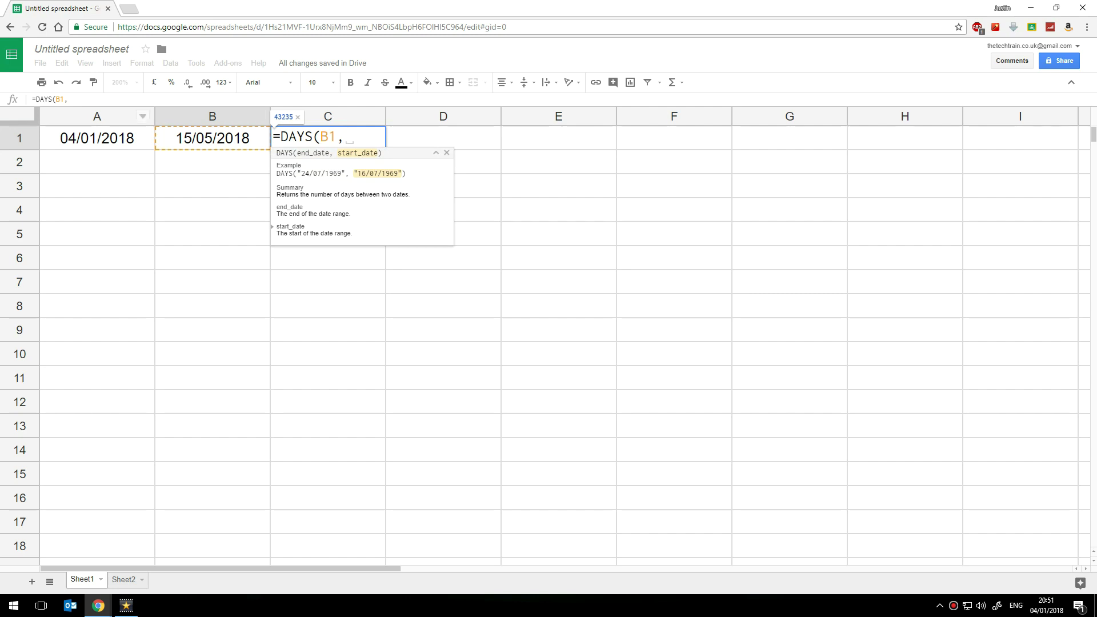
left_click(81, 136)
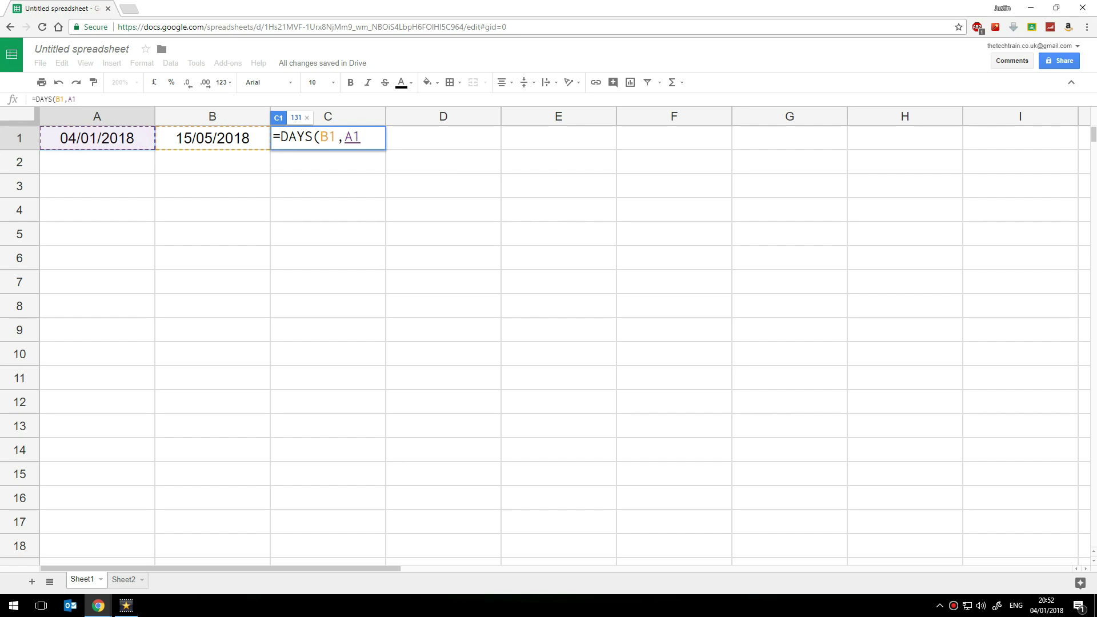
type(")")
key("Return")
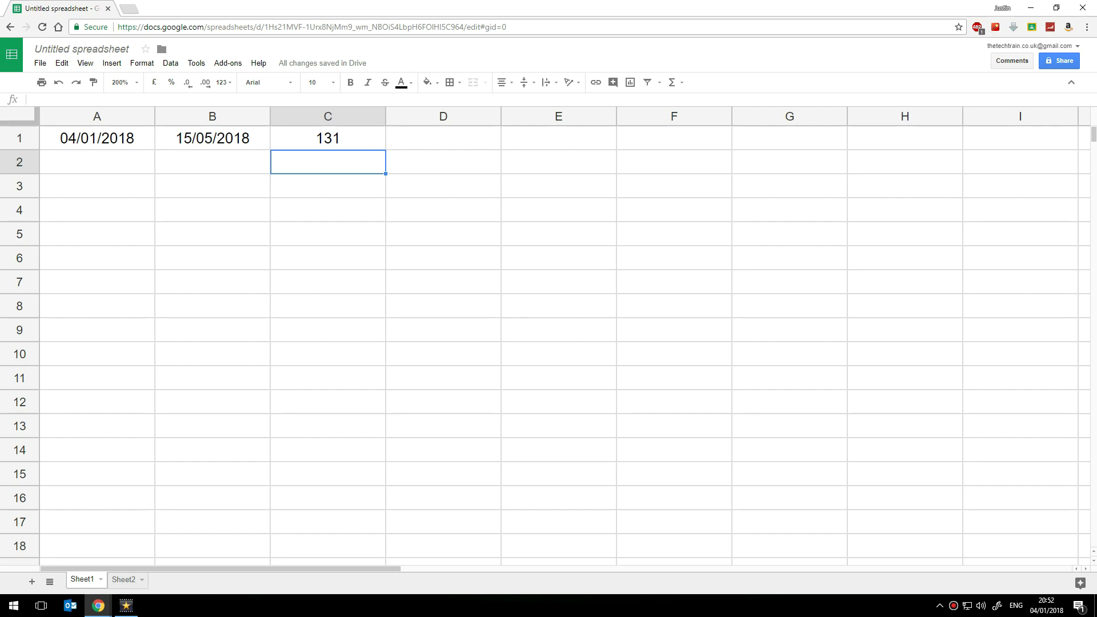
Step: Enter =NETWORKDAYS(A1,B1,0) in D1, giving 94 working days
left_click(411, 137)
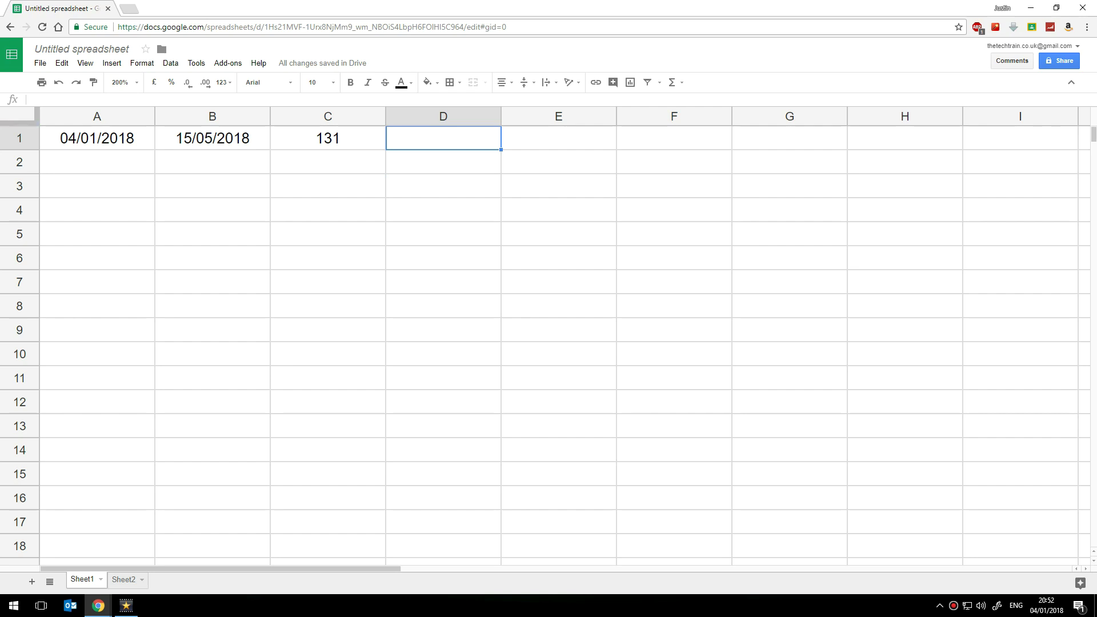
type("=")
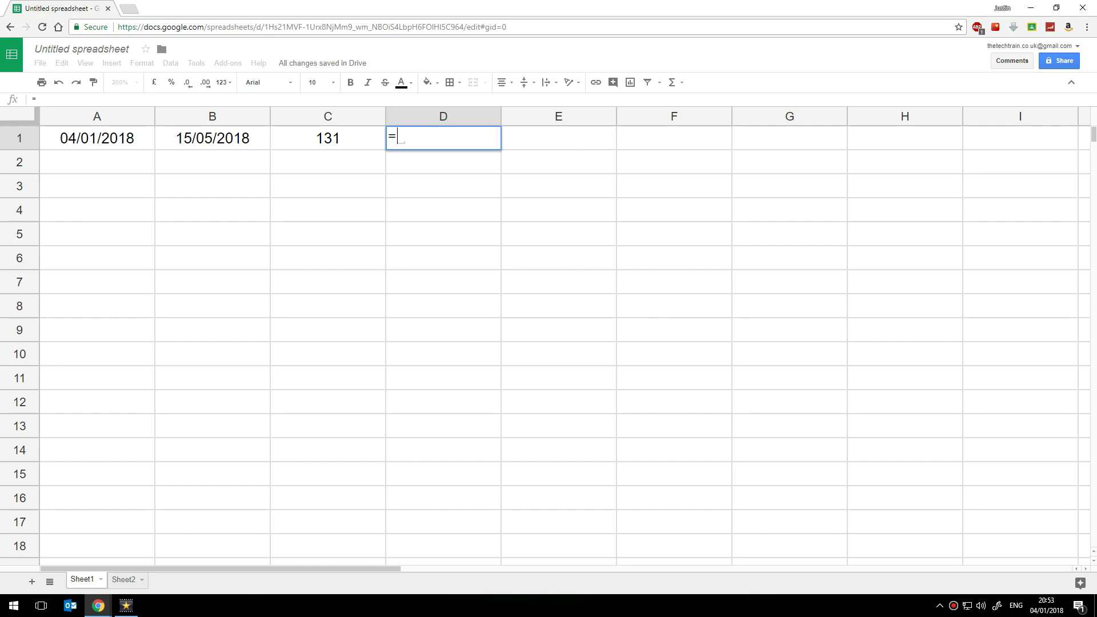
type("NETWORK")
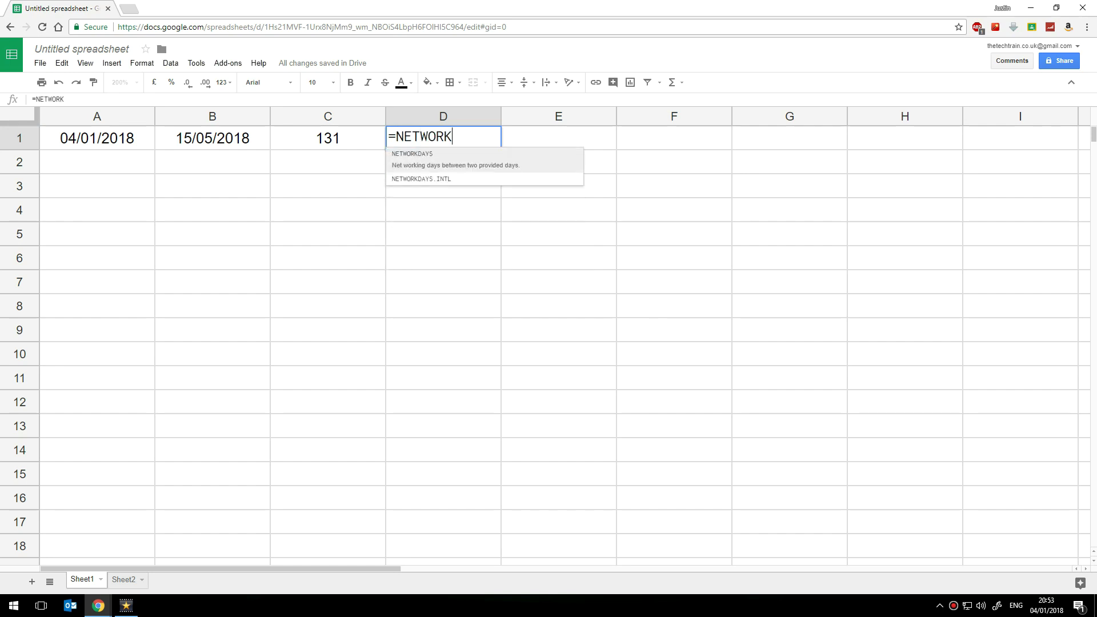
type("DAYS")
key("Down")
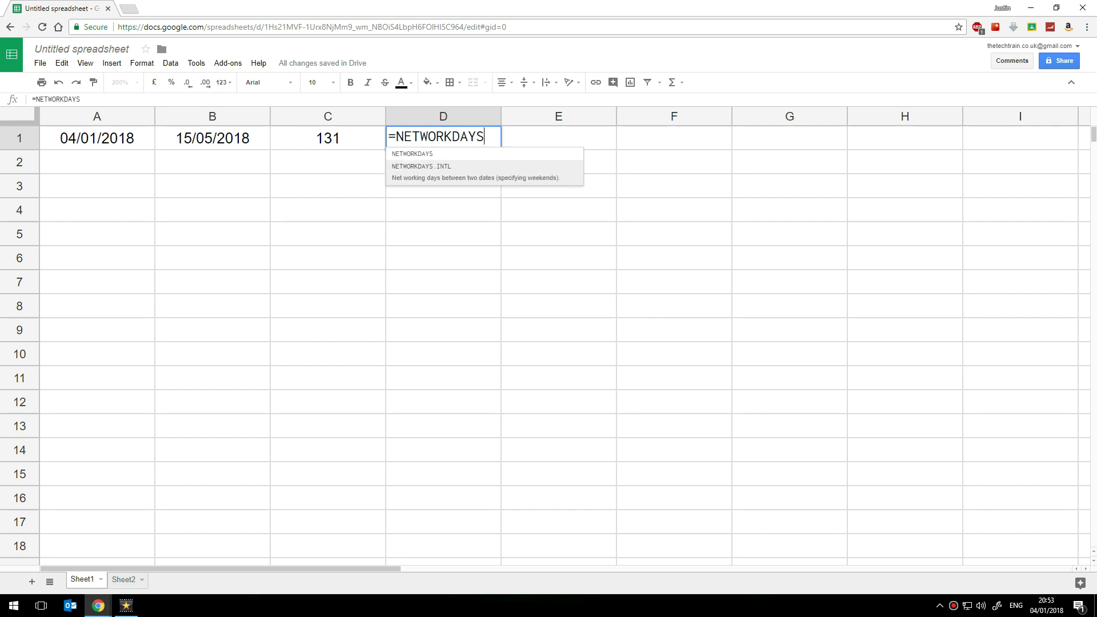
type("(")
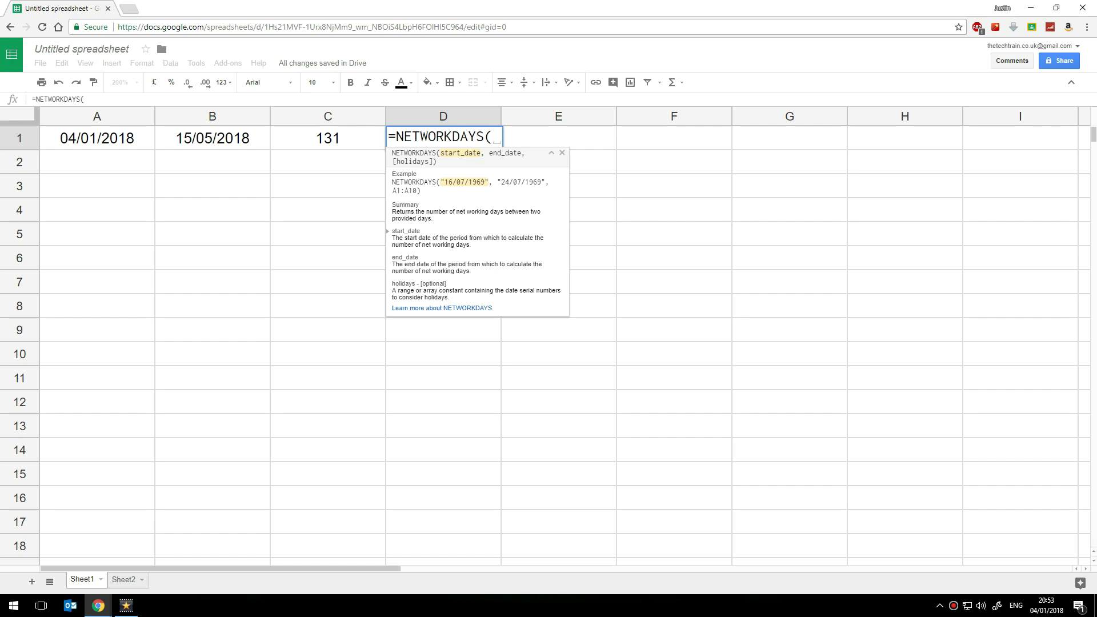
left_click(90, 135)
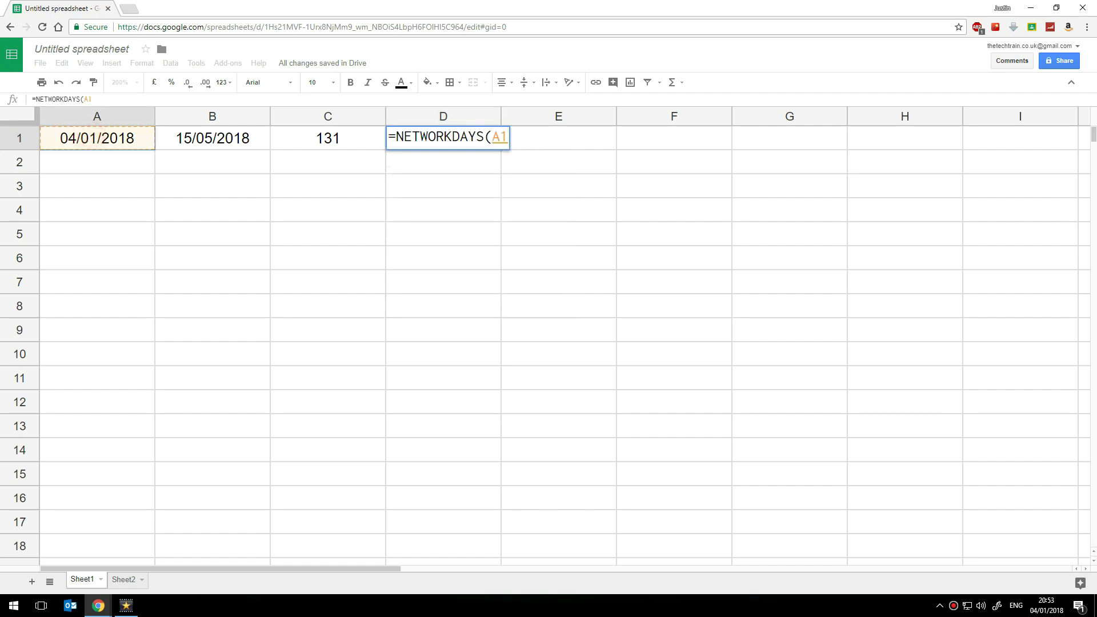
type(",")
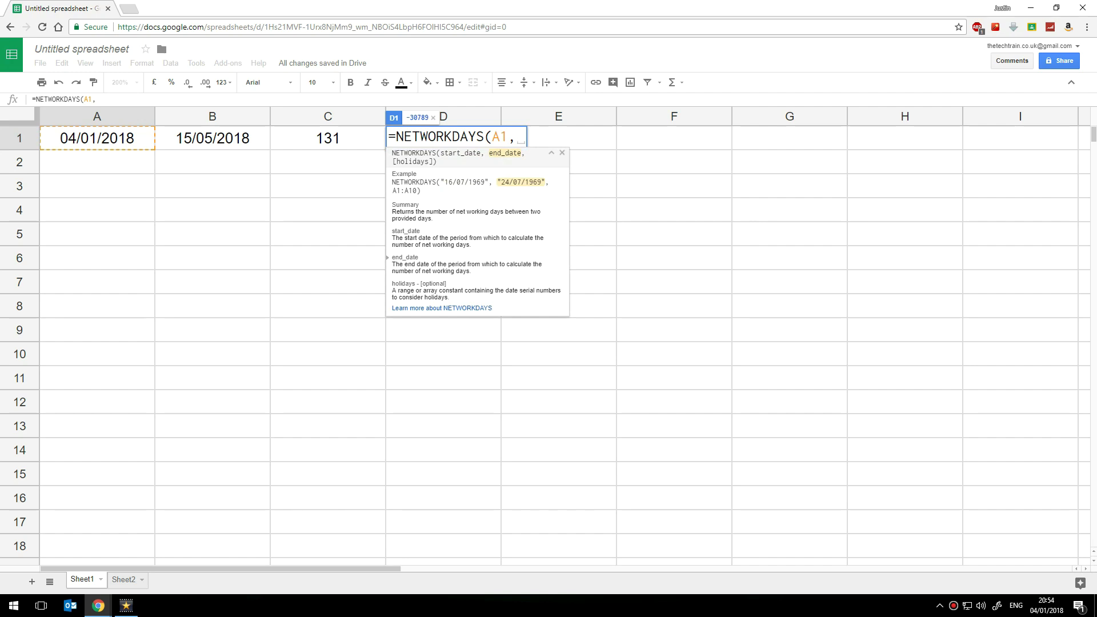
left_click(205, 138)
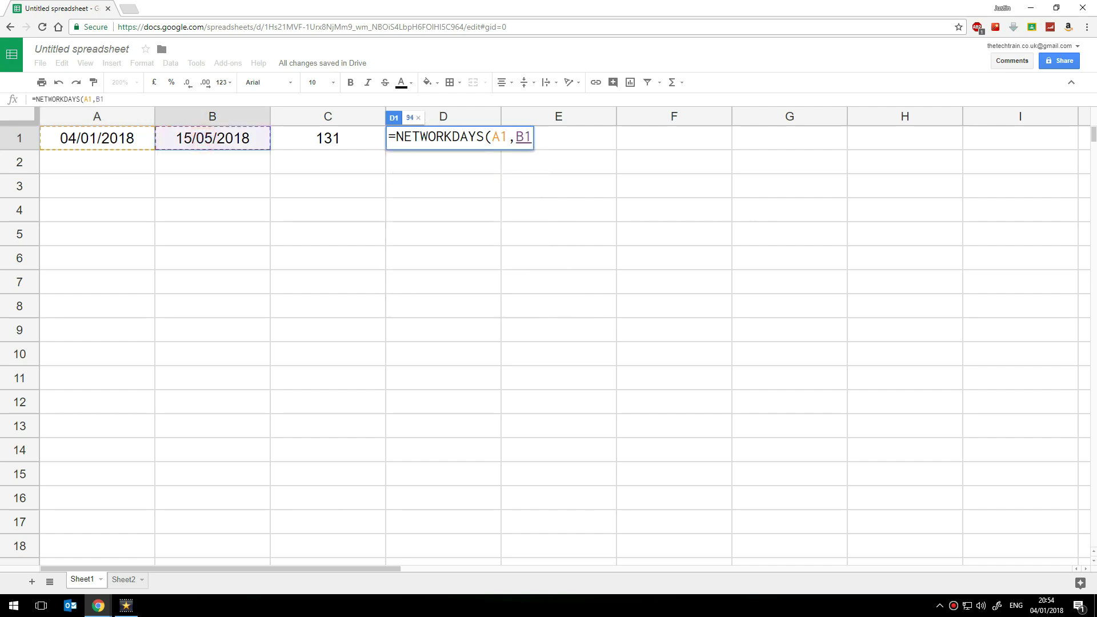
type(",")
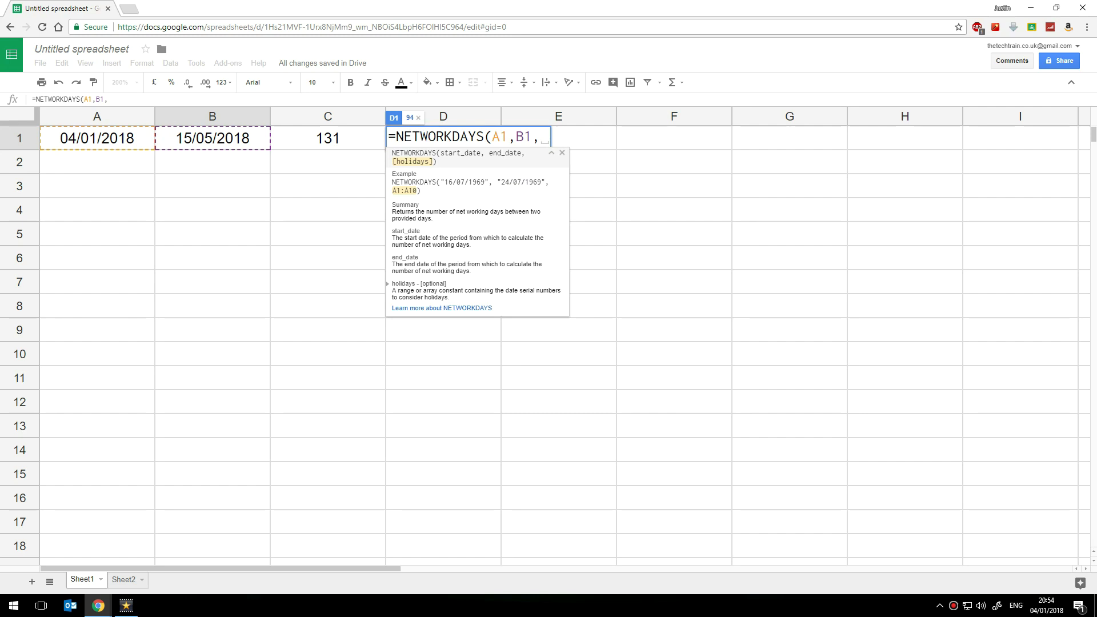
left_click_drag(392, 190, 417, 191)
key("BackSpace")
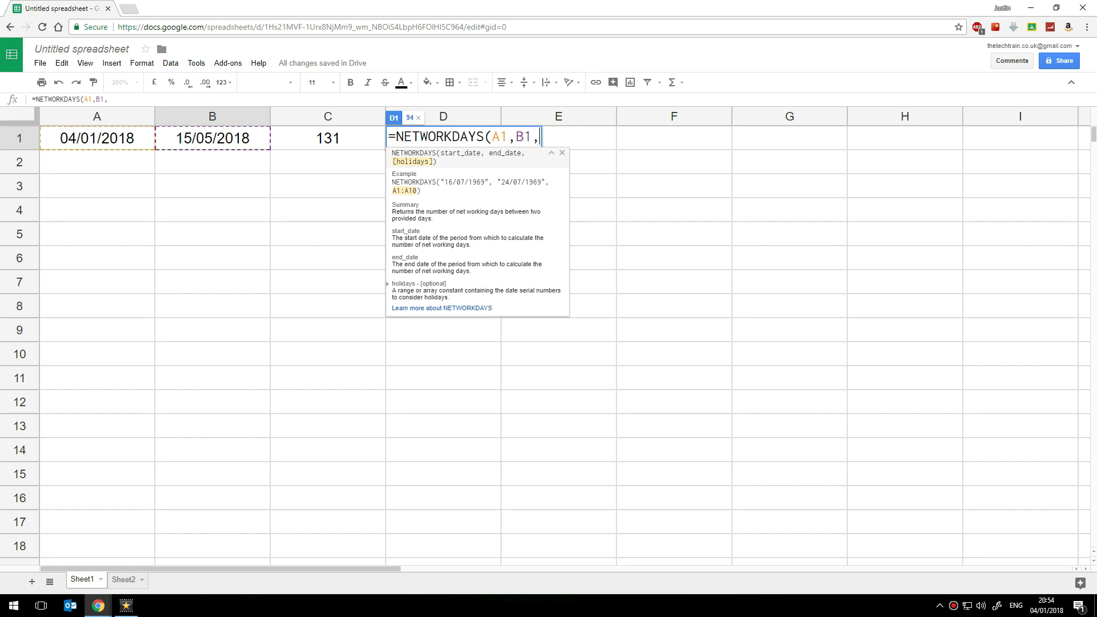
type("0)")
key("Return")
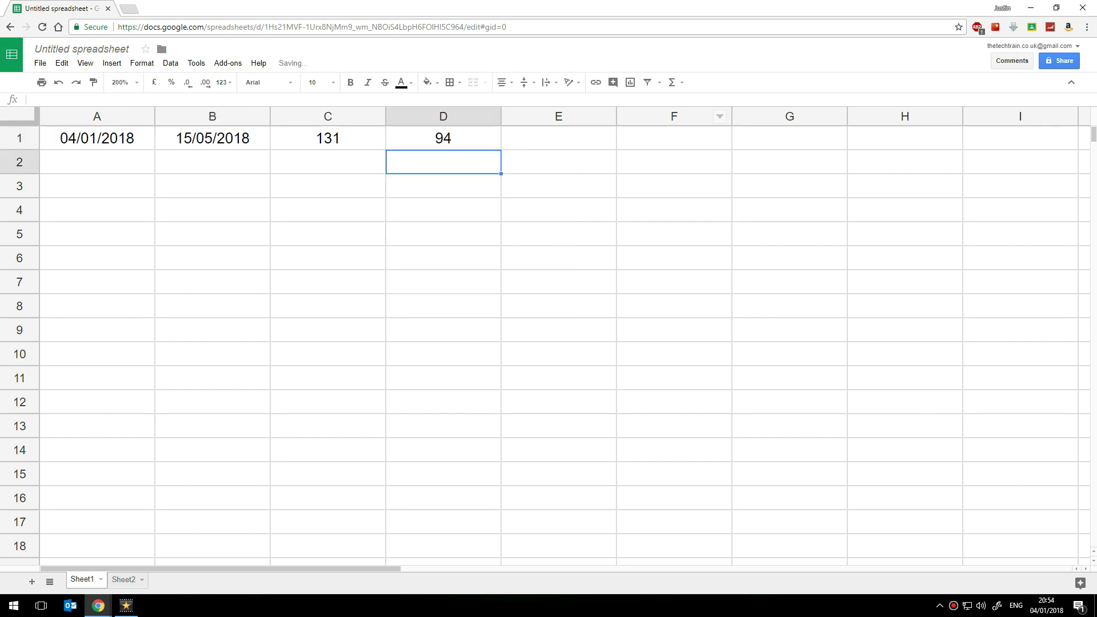
Step: Pick 14 May 2018 in B1's date picker, updating C1 to 130 and D1 to 93
left_click(451, 137)
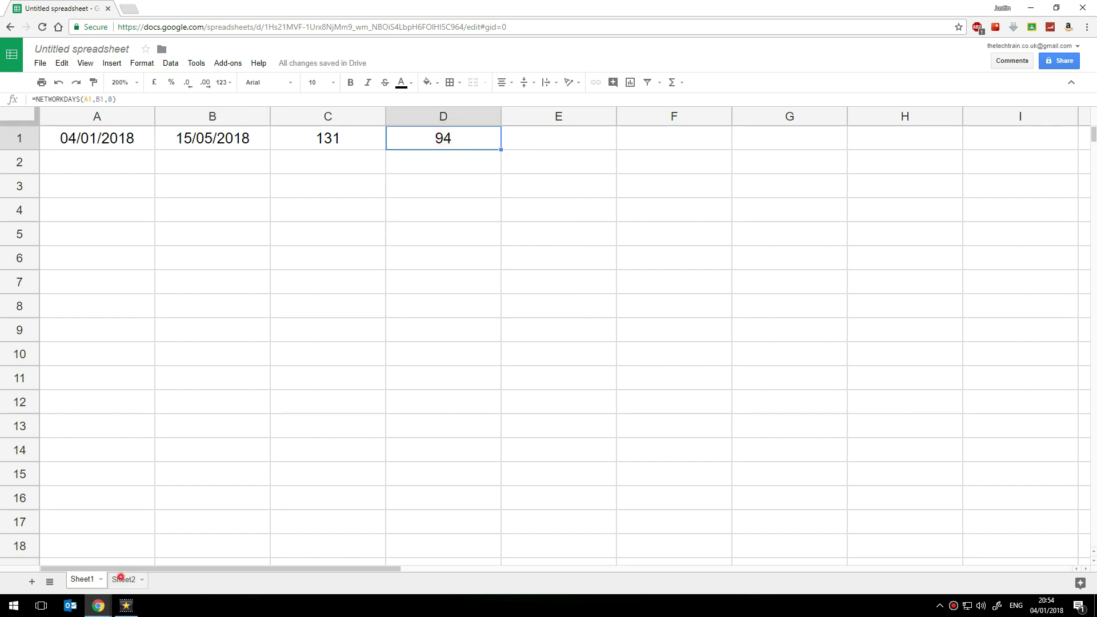
left_click(122, 579)
left_click(81, 579)
left_click(187, 139)
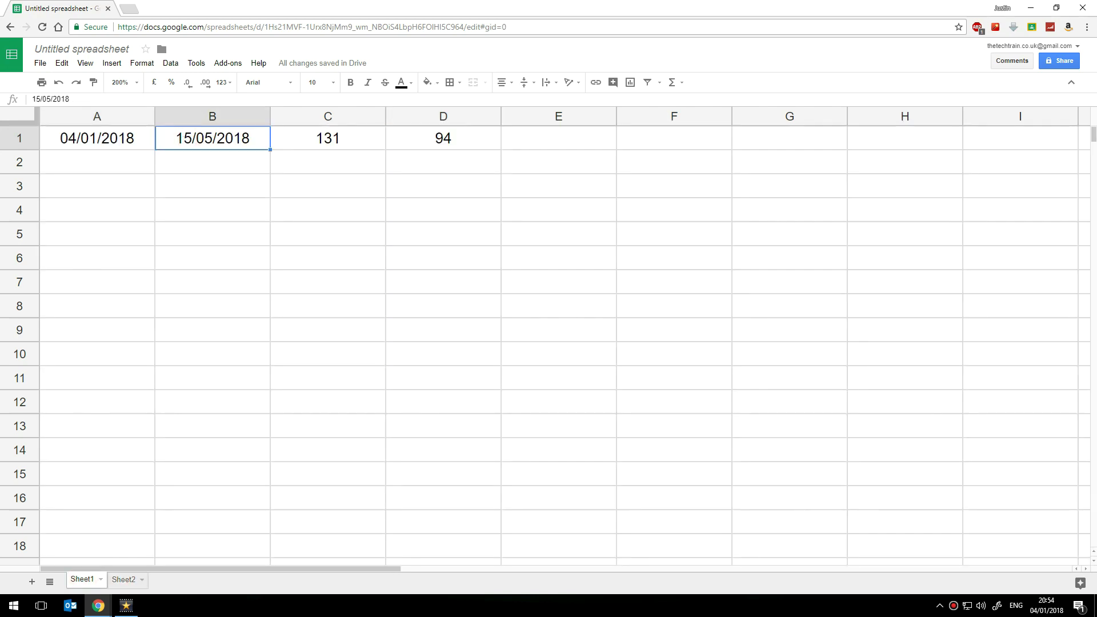
double_click(189, 138)
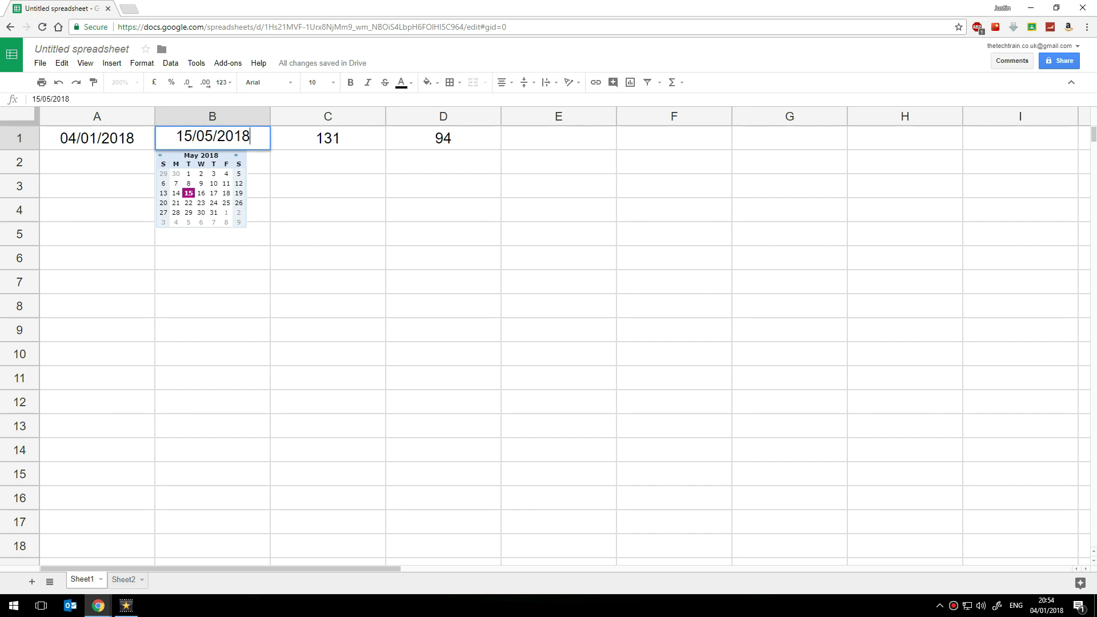
left_click(281, 157)
left_click(216, 138)
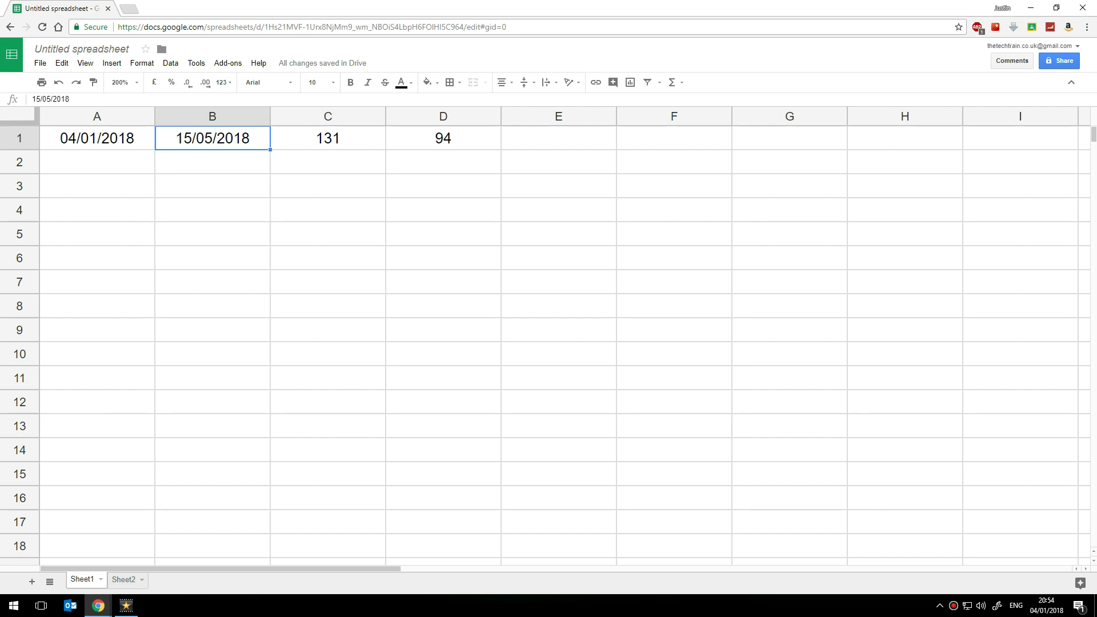
double_click(203, 138)
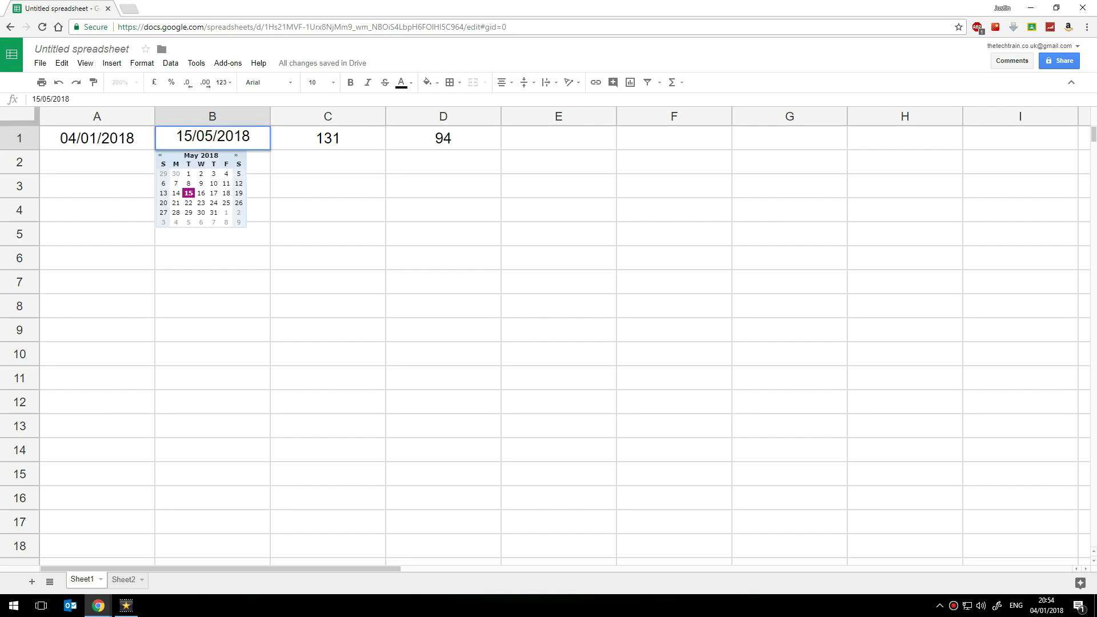
left_click(160, 155)
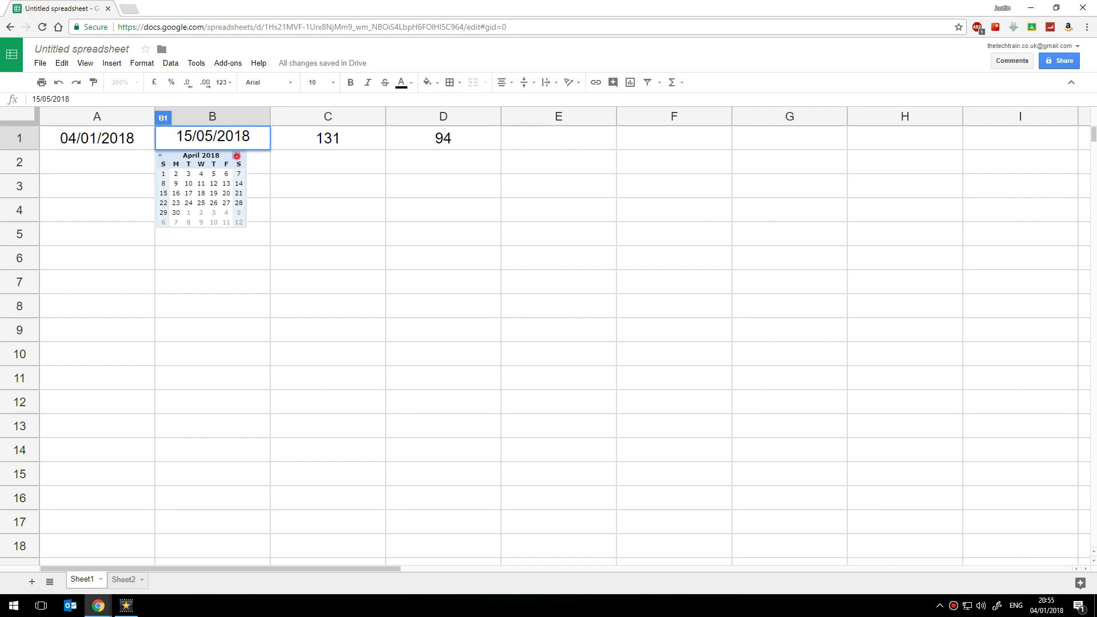
left_click(236, 154)
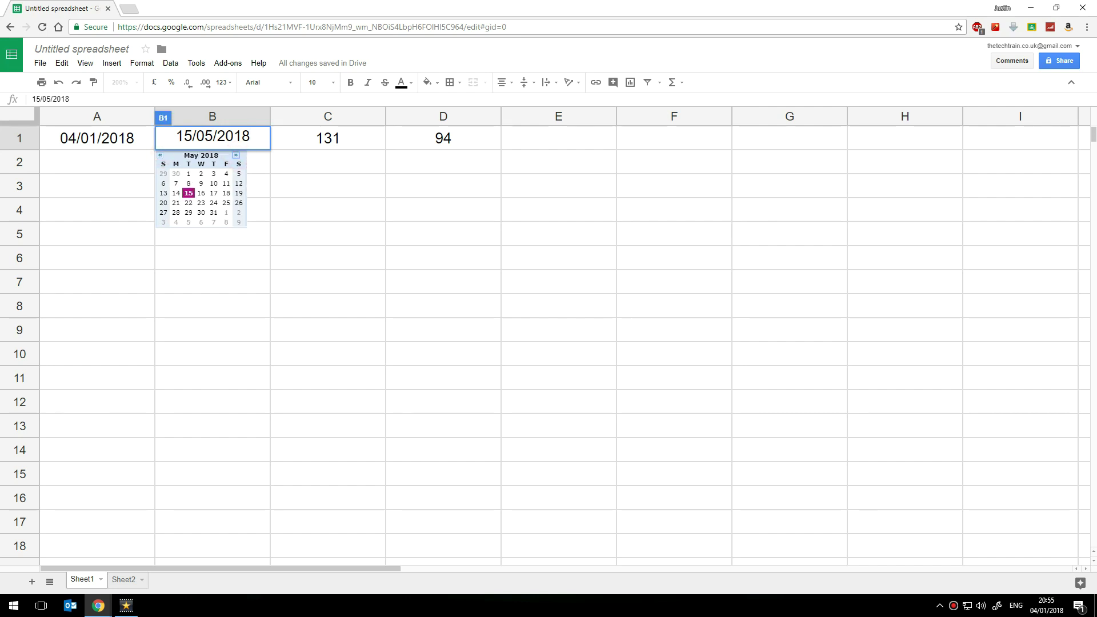
left_click(176, 192)
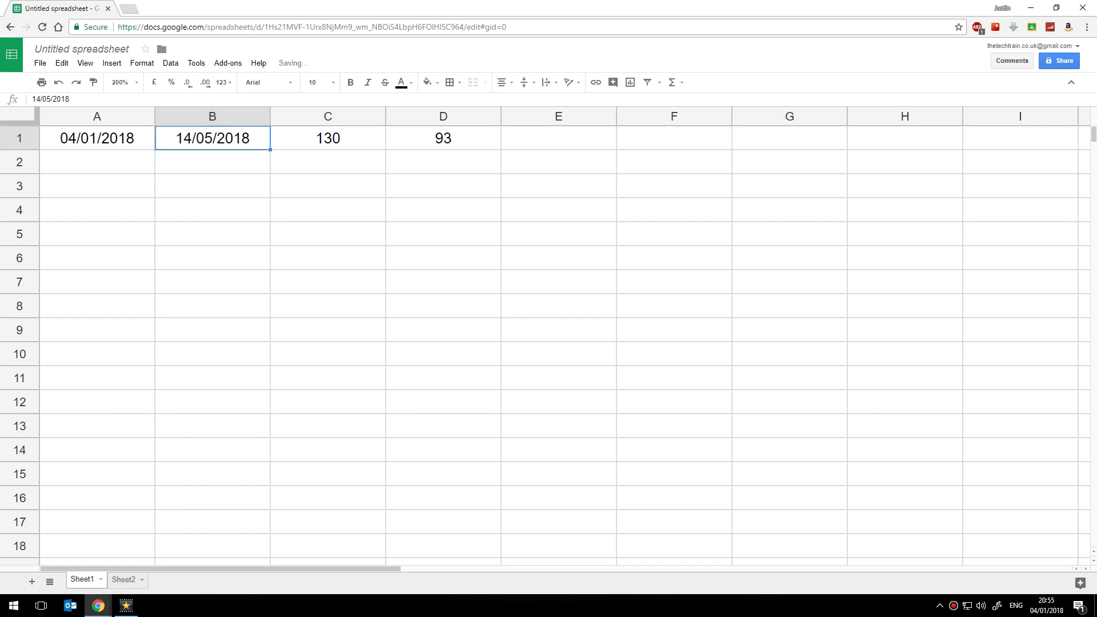
left_click(413, 137)
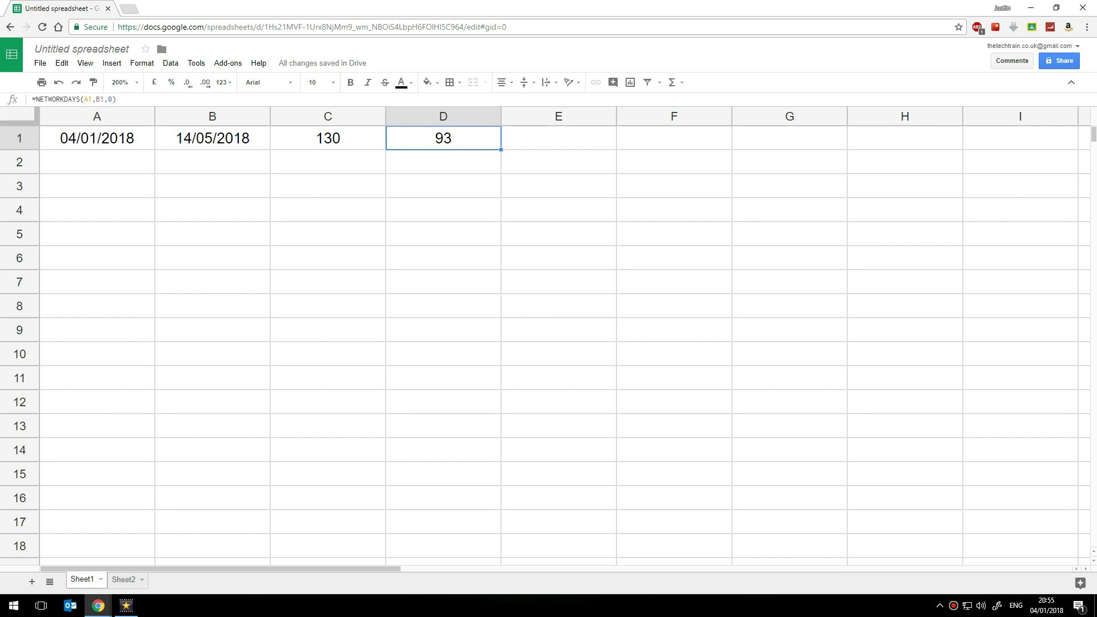
Step: Select B2:H16 and apply Merge all to form one large cell
left_click(557, 137)
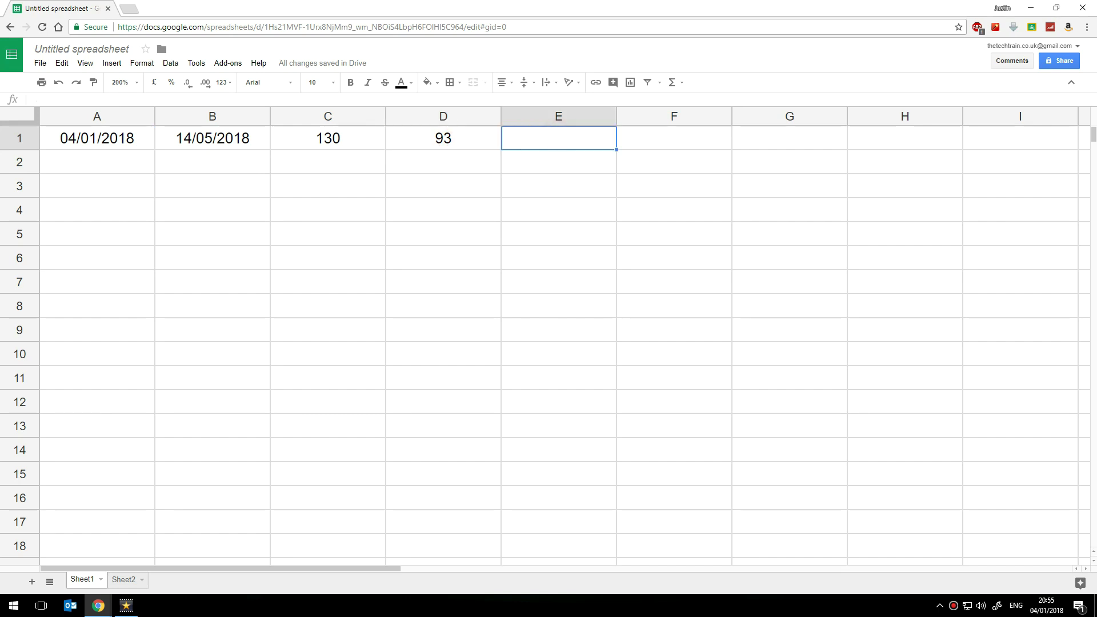
left_click(470, 138)
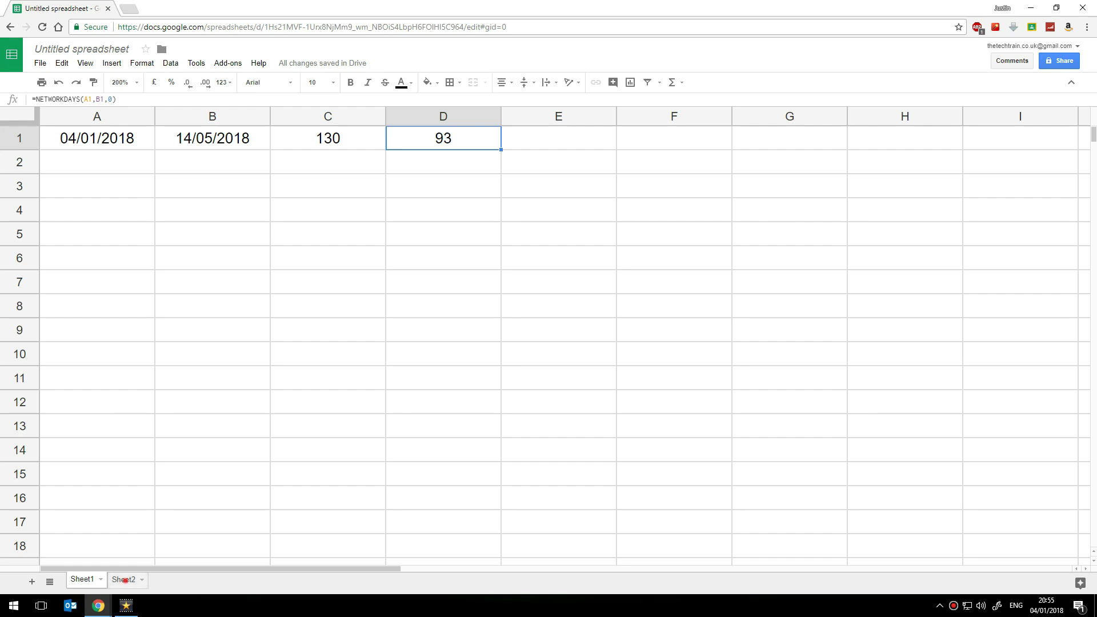
left_click(123, 579)
left_click(83, 579)
mouse_move(231, 165)
left_mouse_down()
mouse_move(456, 303)
mouse_move(686, 371)
mouse_move(914, 497)
left_mouse_up()
left_click(143, 63)
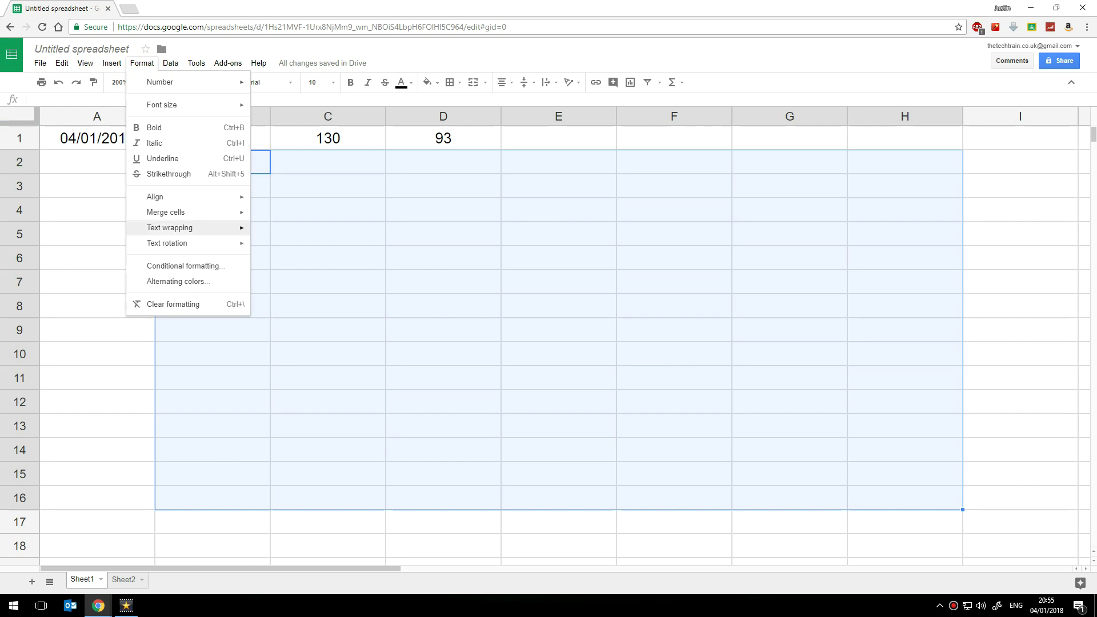
mouse_move(172, 211)
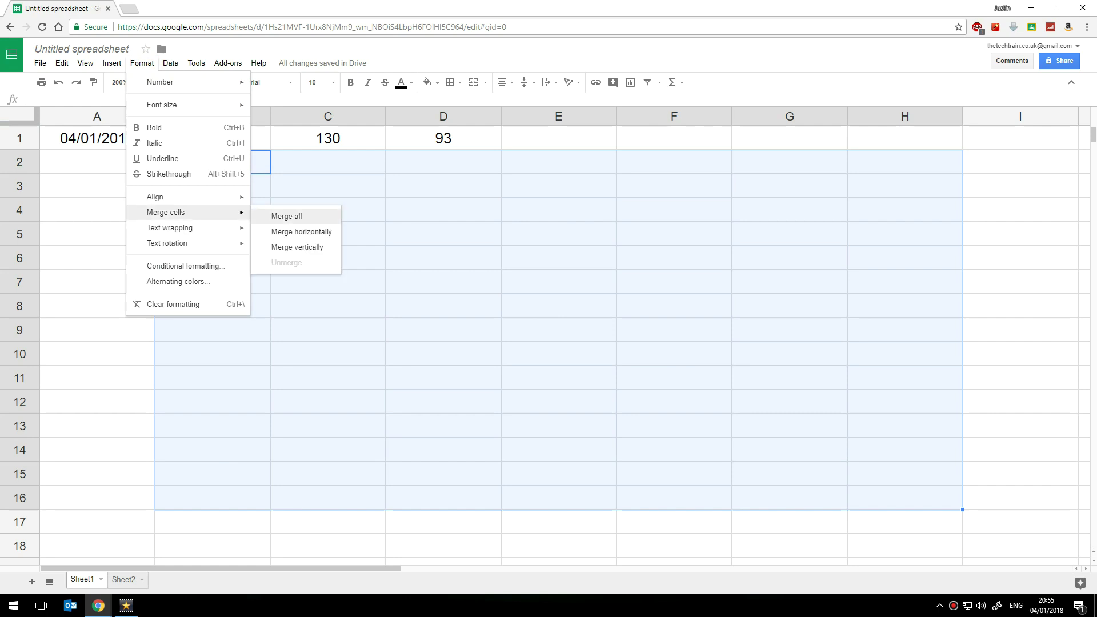
left_click(305, 216)
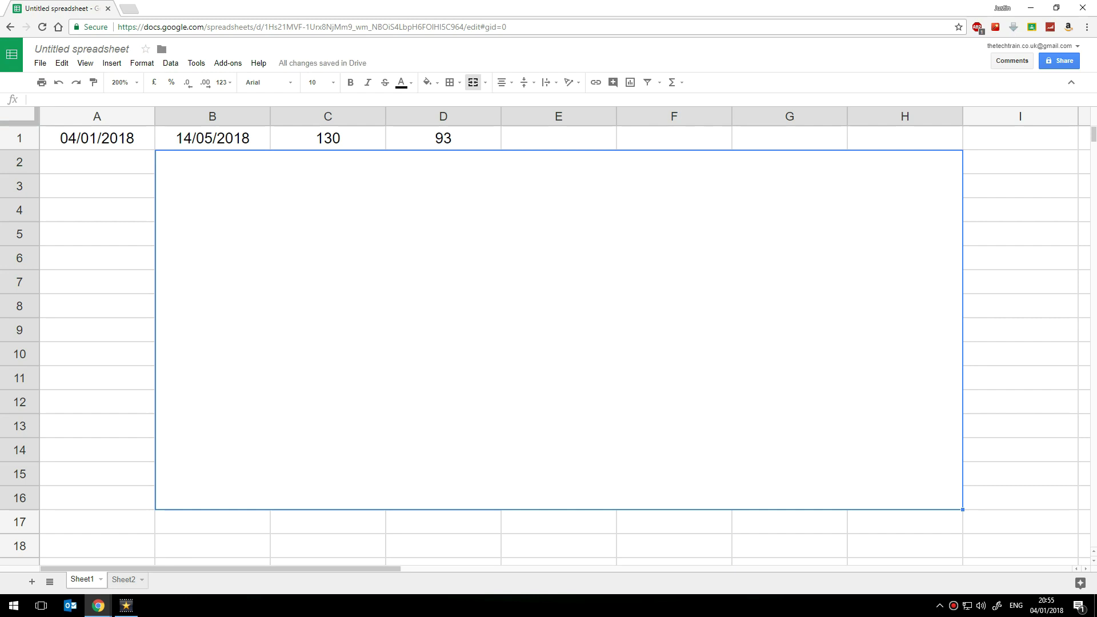
Step: Enter ="Only "&D1&" school days until your exam!" in the merged cell
type("=")
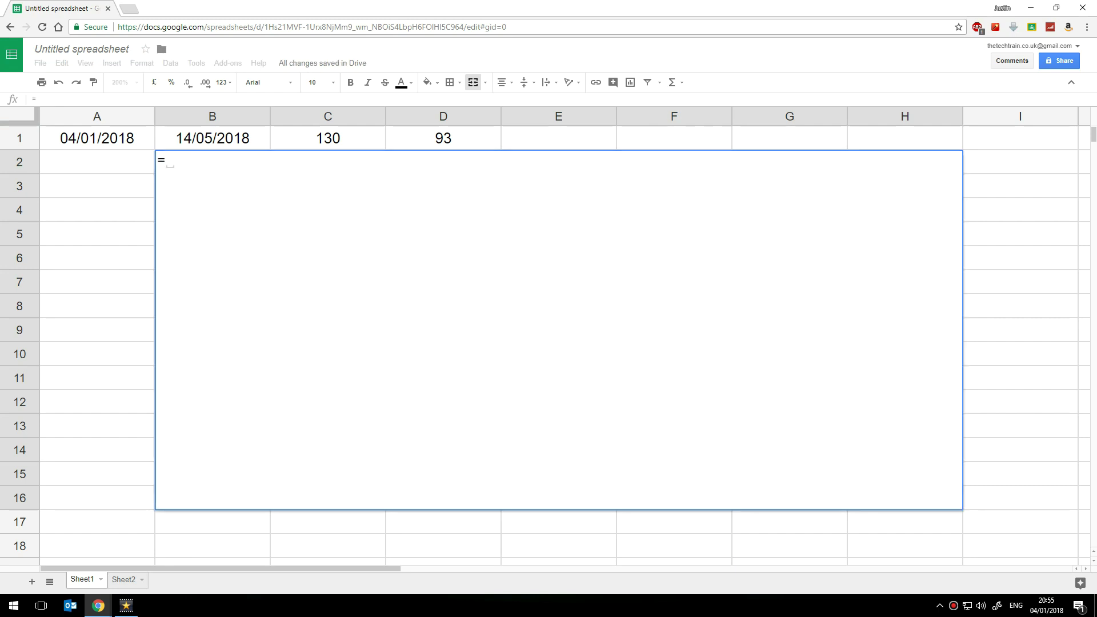
type("\"")
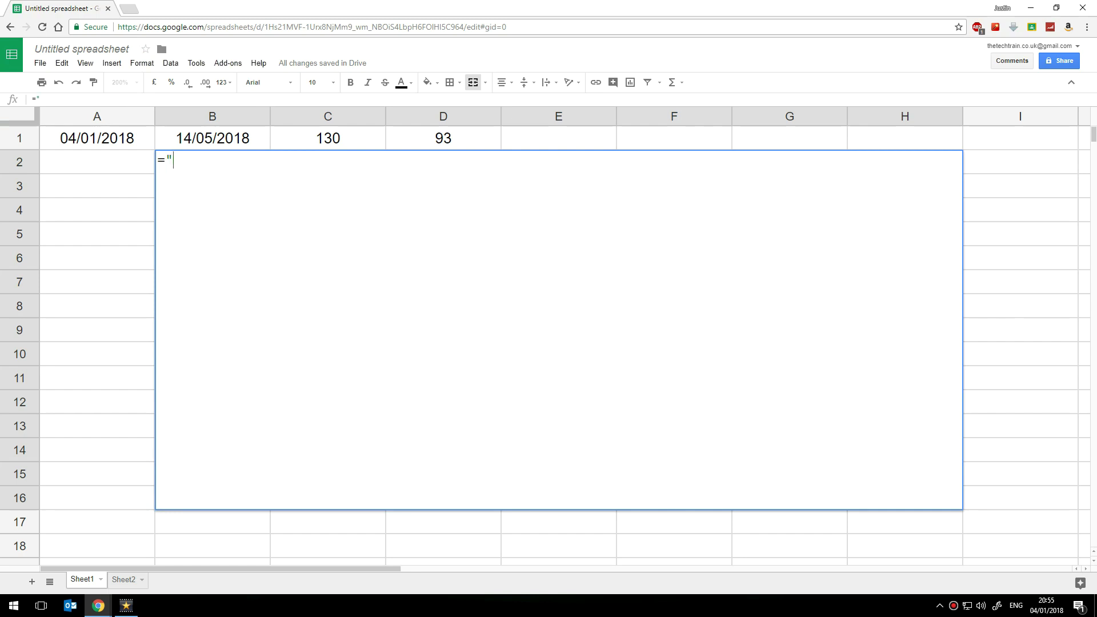
type("Only \"&")
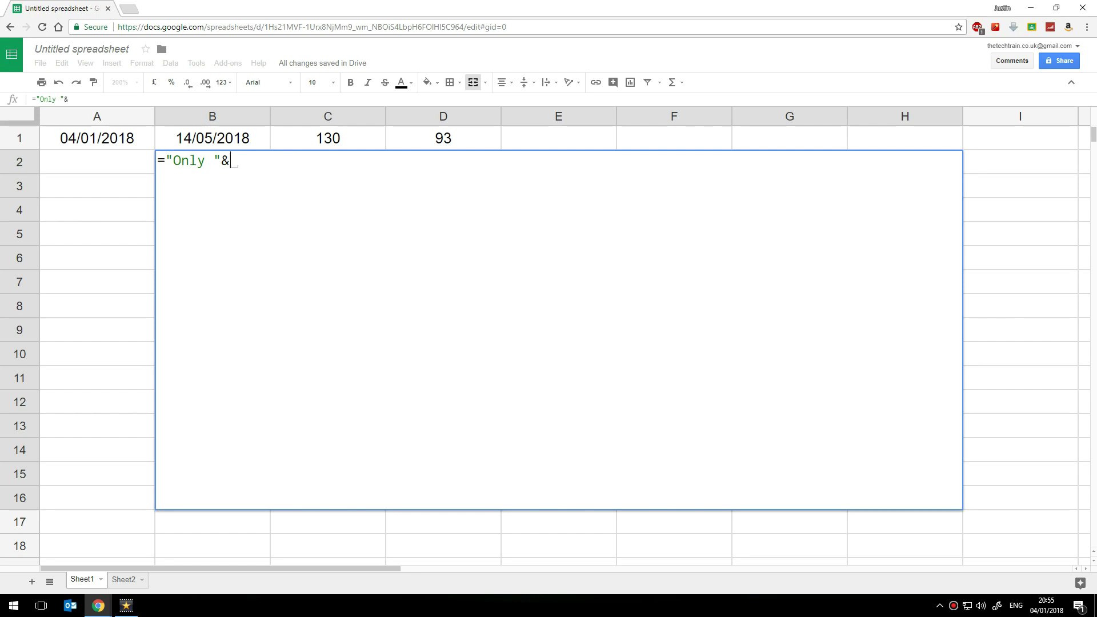
left_click(443, 137)
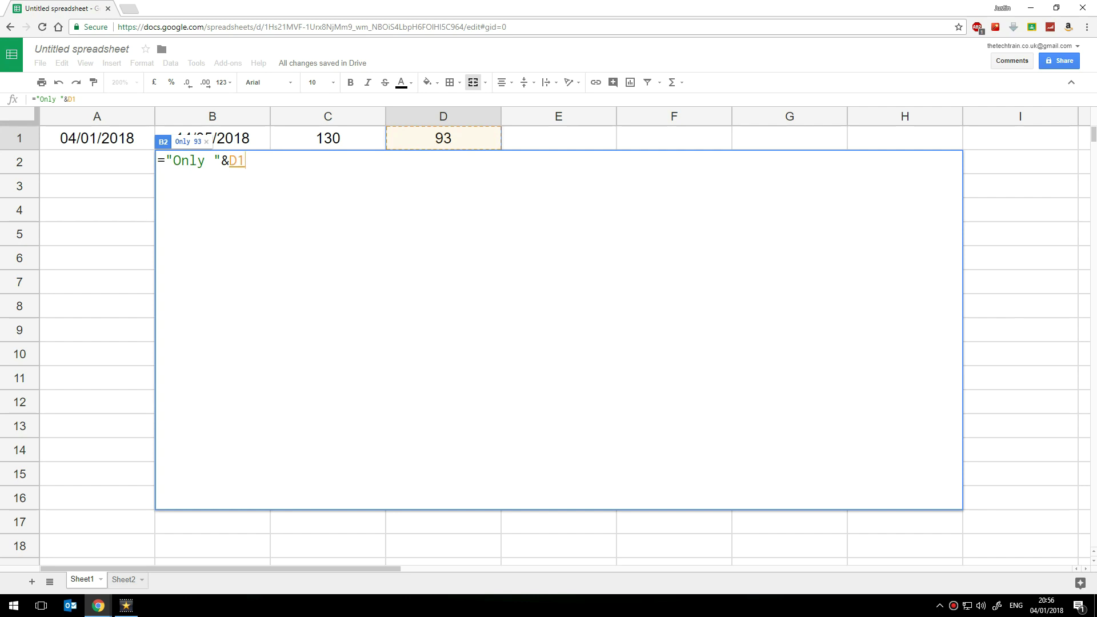
type("&")
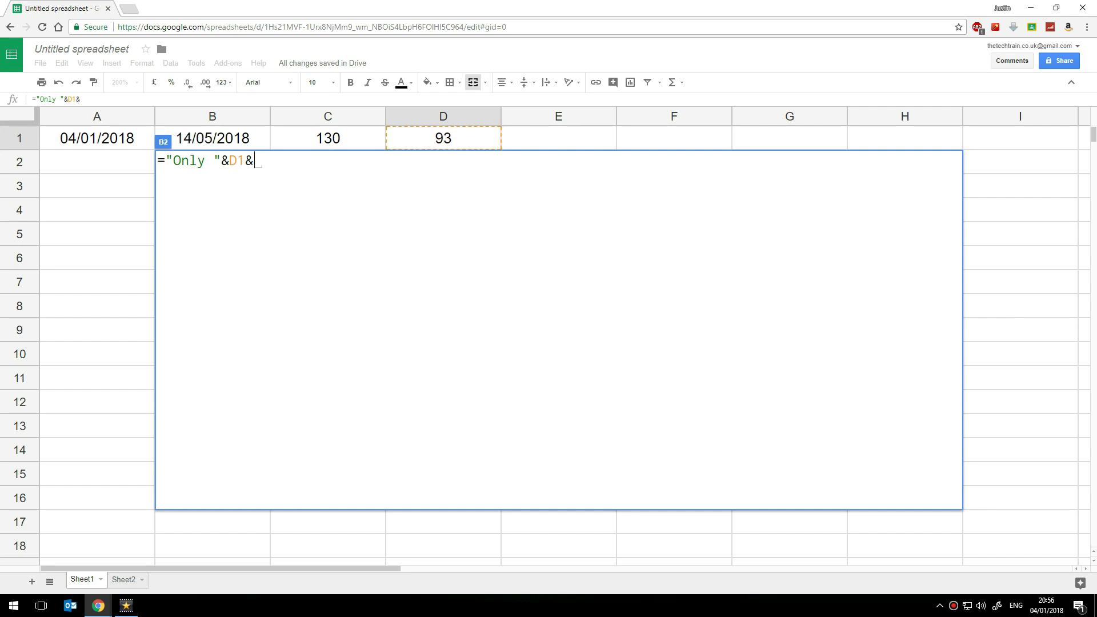
type("\"")
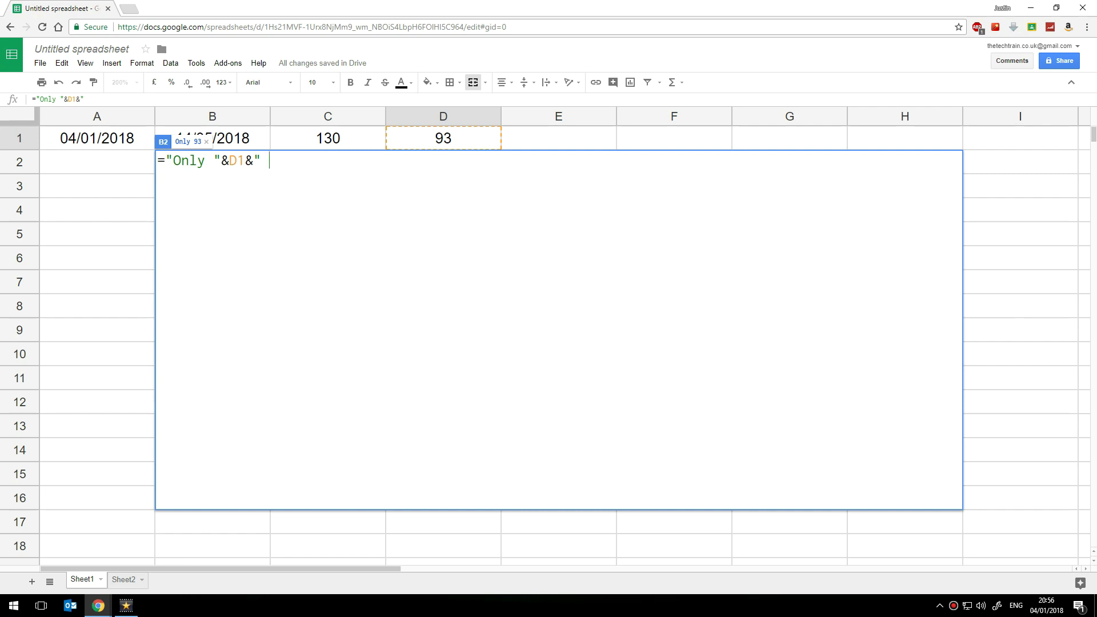
type("schooldays")
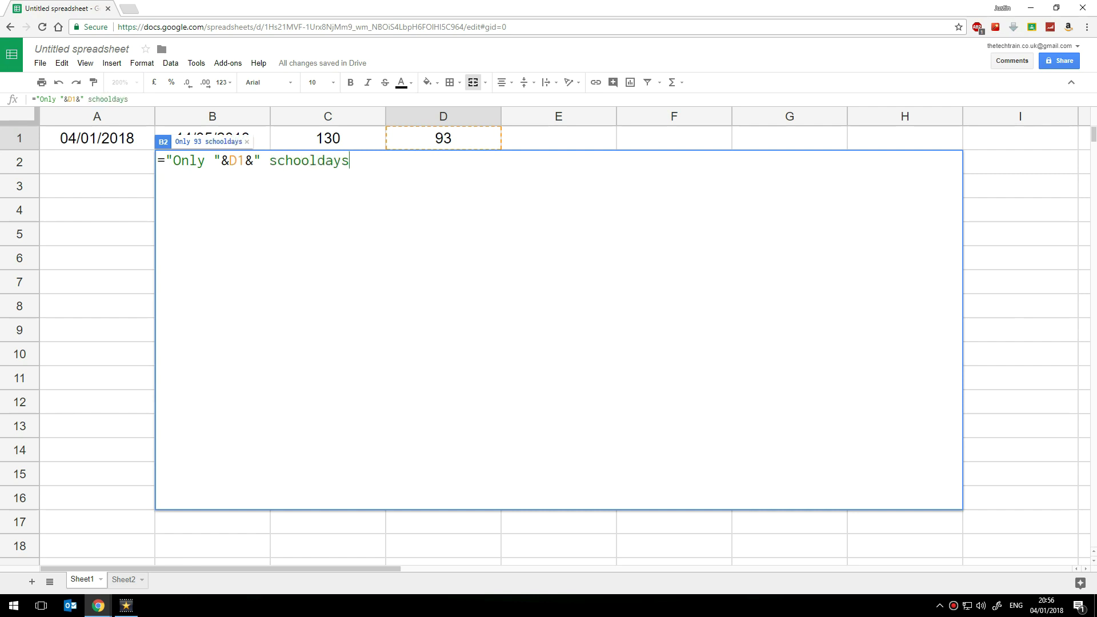
key("BackSpace")
key("BackSpace")
key("BackSpace")
key("BackSpace")
key("BackSpace")
type("days until your ")
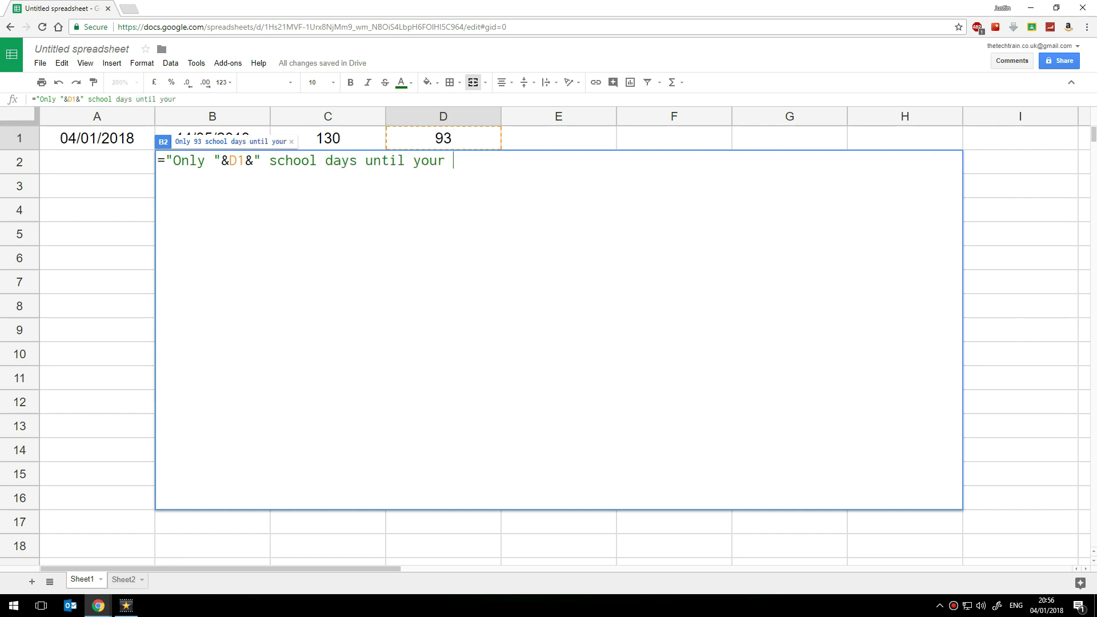
type("exam!\"")
key("Return")
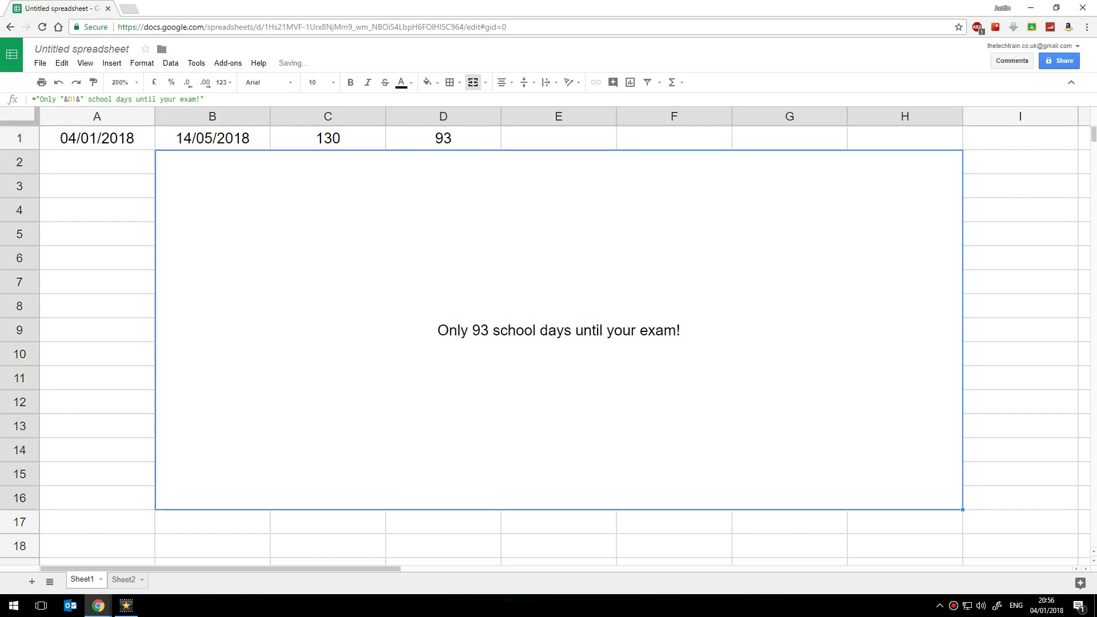
Step: Give the merged message the Permanent Marker font at size 50
left_click(459, 242)
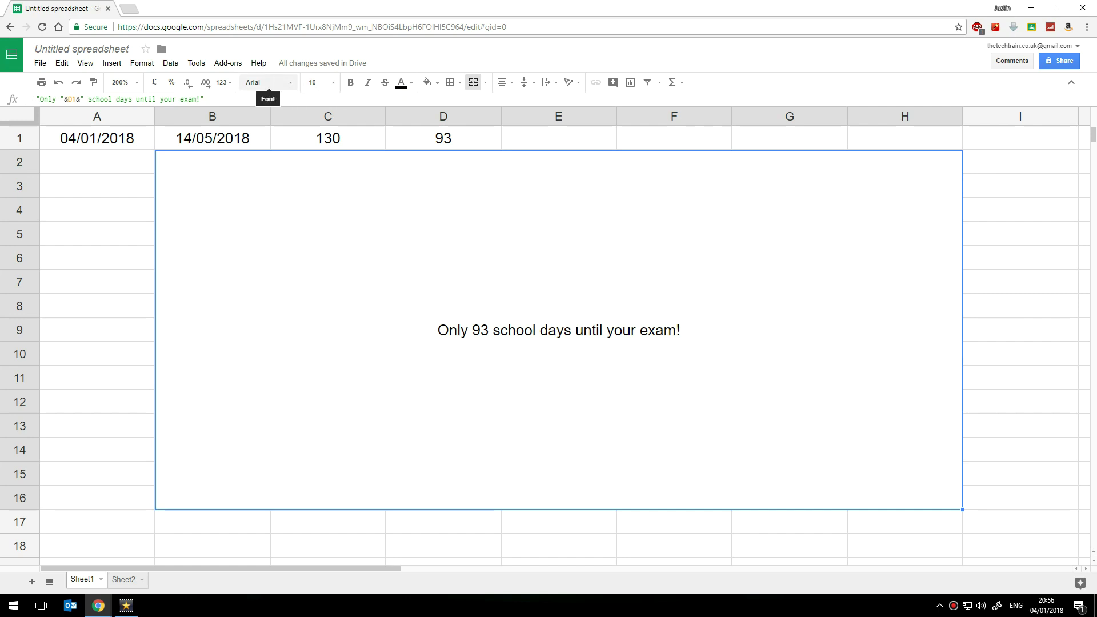
left_click(280, 81)
left_click(280, 102)
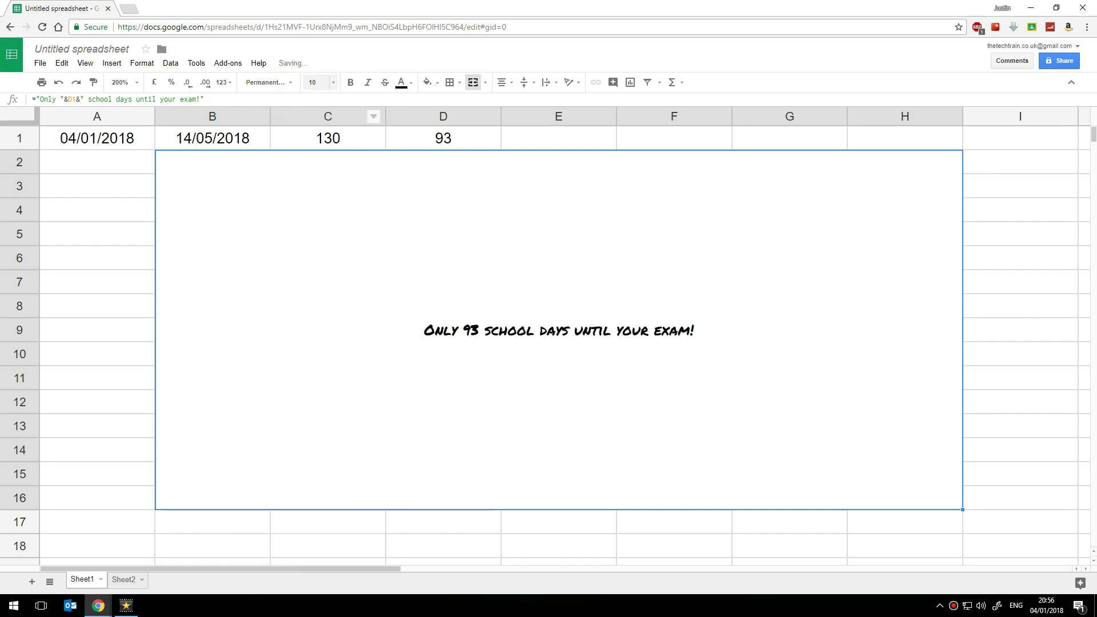
left_click(317, 83)
type("50")
key("Return")
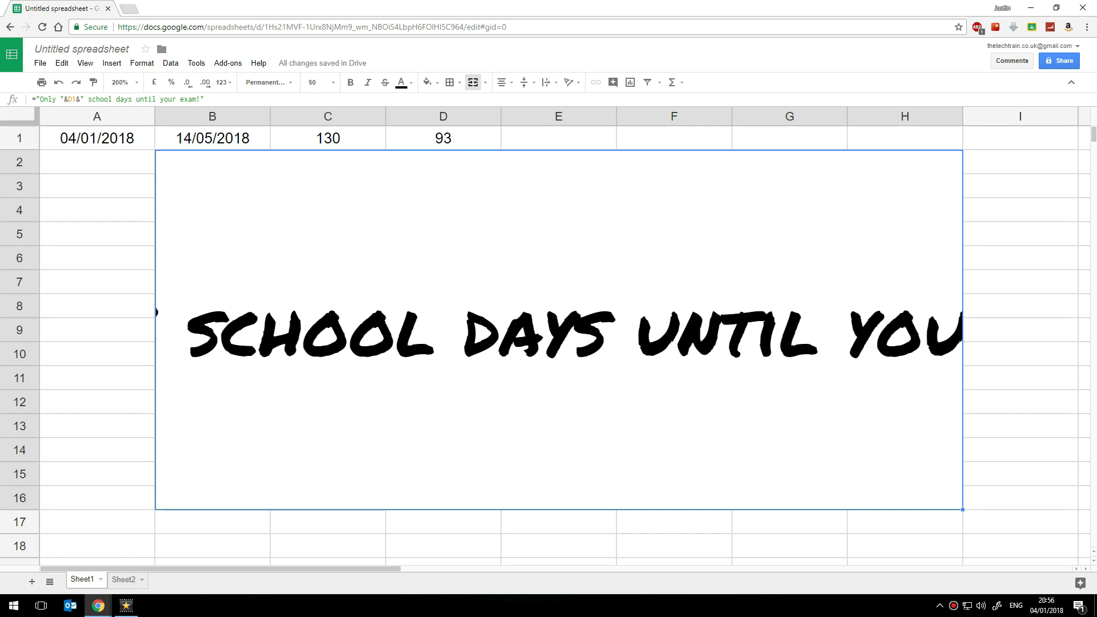
left_click(608, 292)
Step: Turn on text wrapping so the marker message breaks onto two lines
left_click(141, 63)
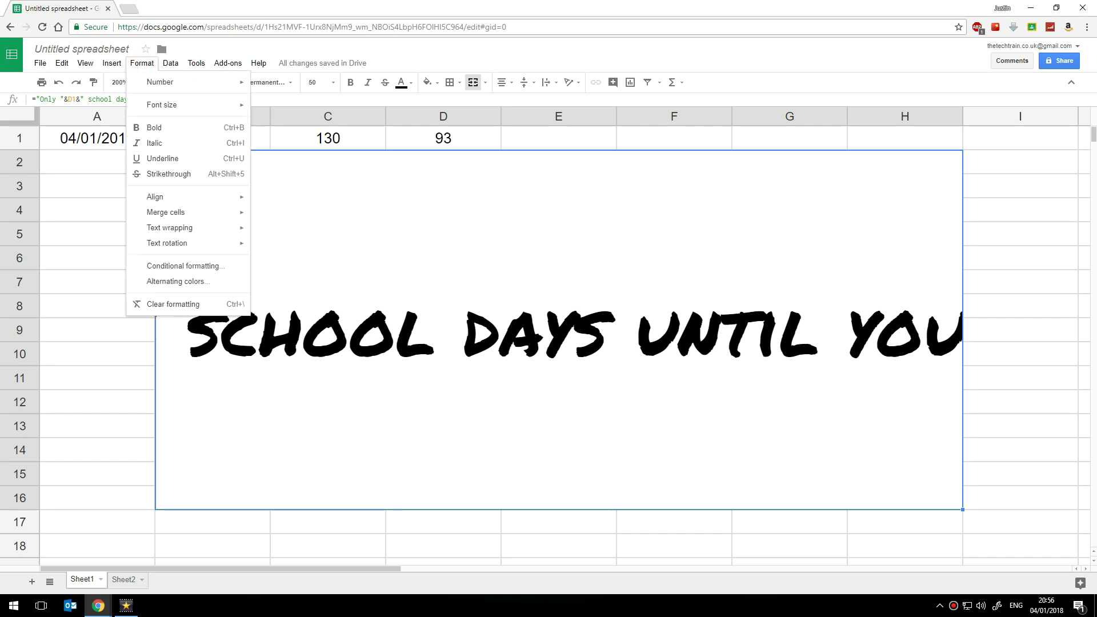
mouse_move(172, 227)
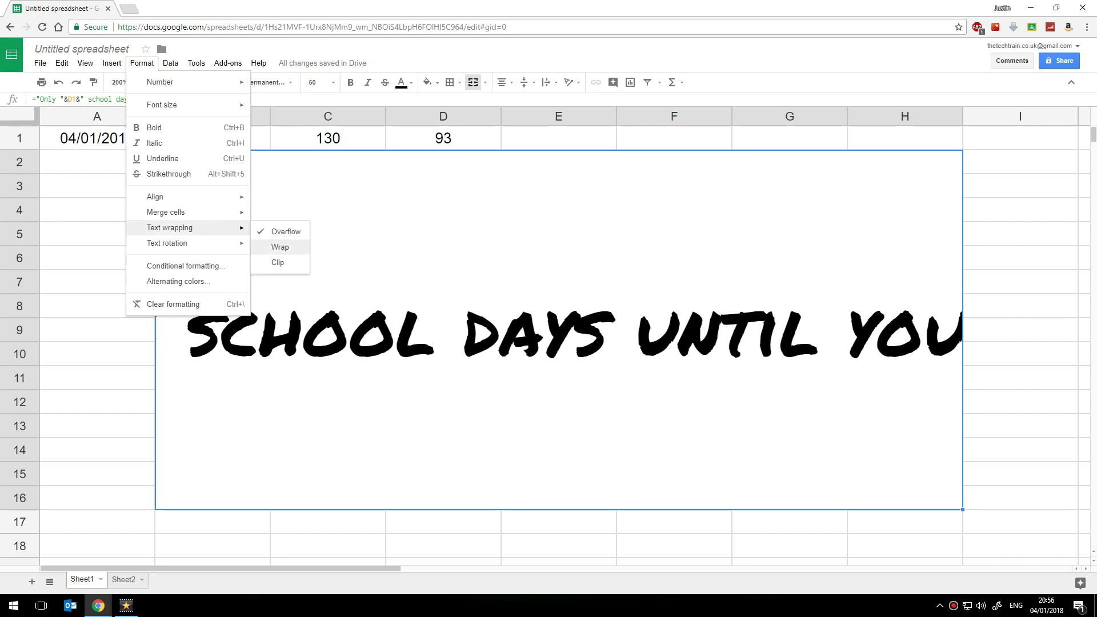
left_click(280, 247)
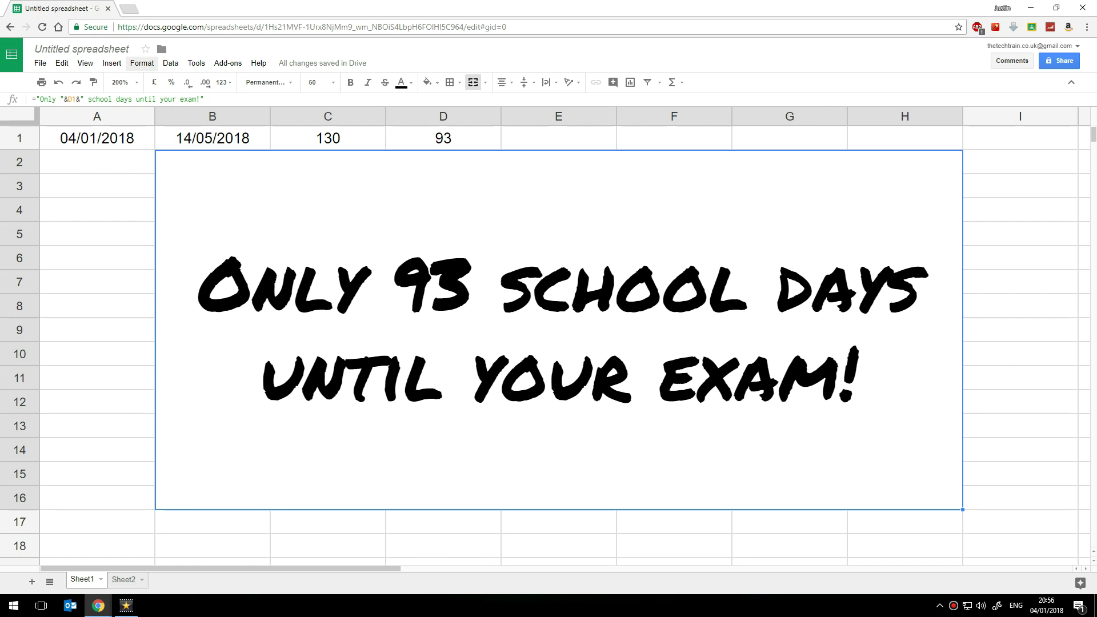
Step: Set the message's vertical alignment to middle within the merged cell
left_click(142, 62)
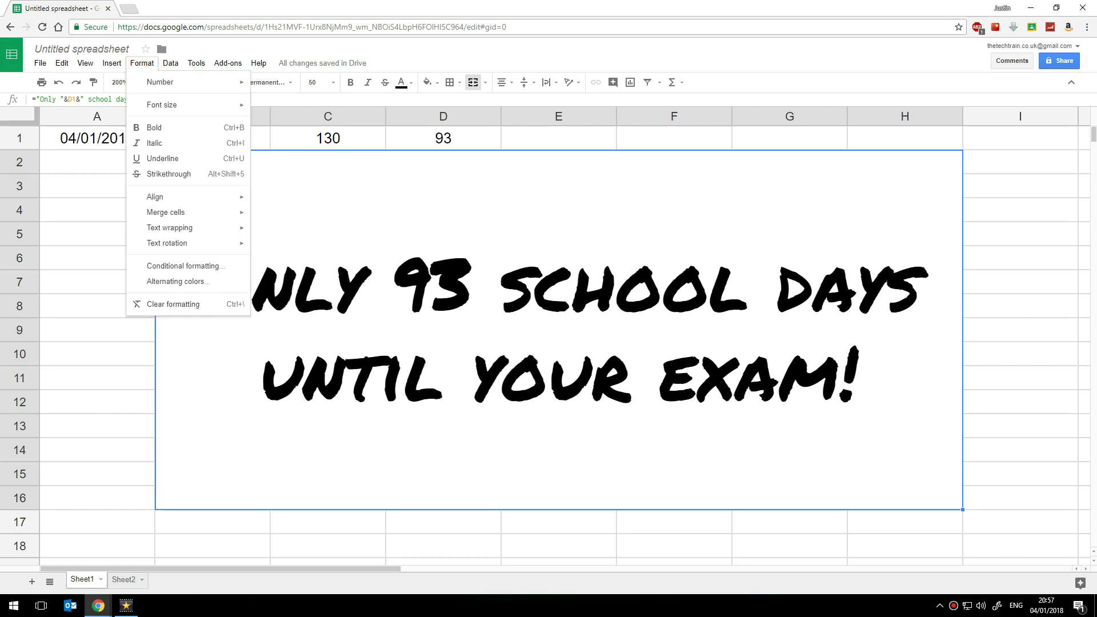
mouse_move(171, 196)
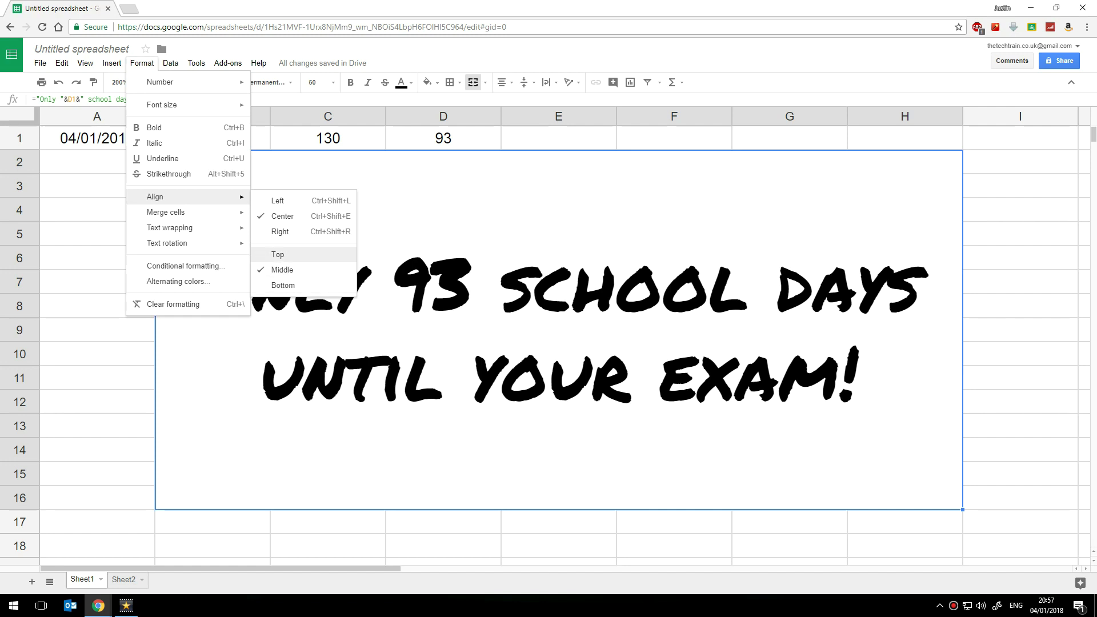
left_click(285, 285)
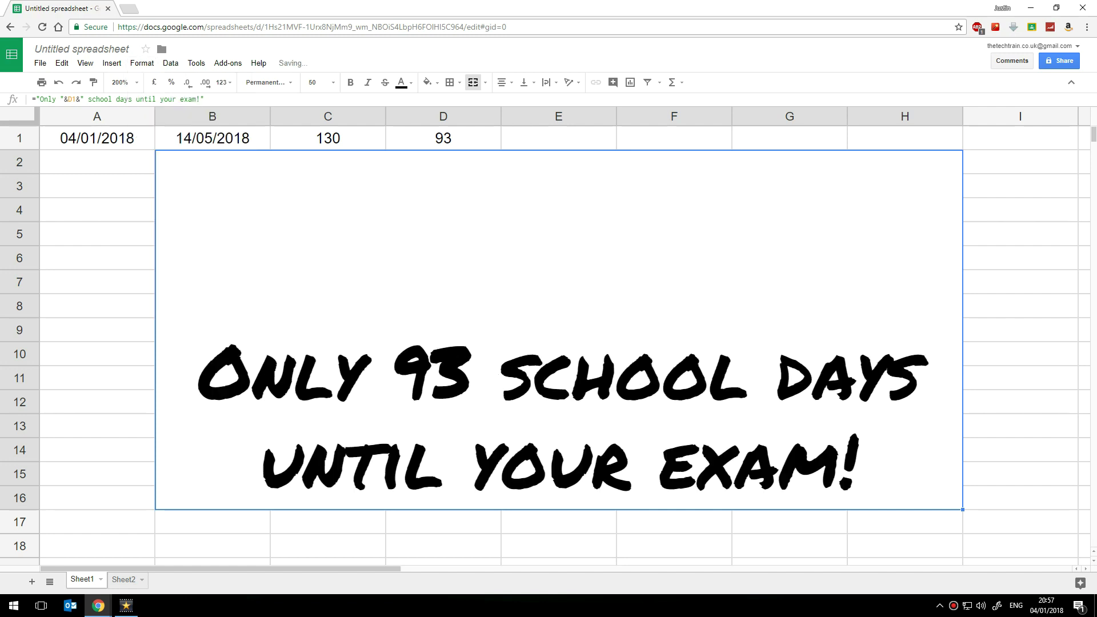
left_click(141, 62)
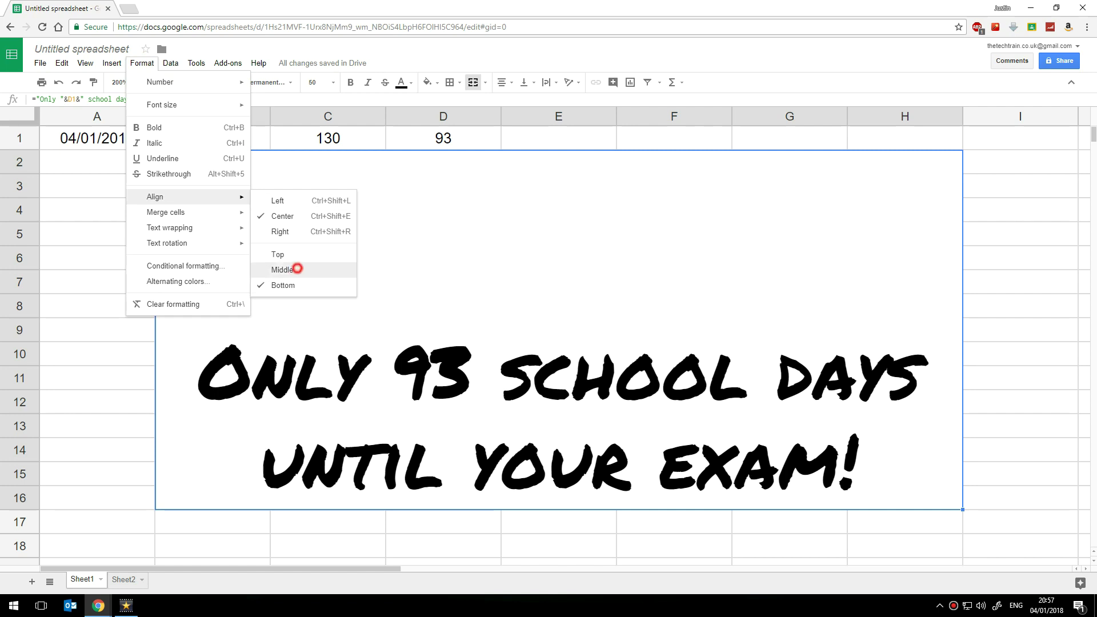
left_click(283, 269)
left_click(125, 237)
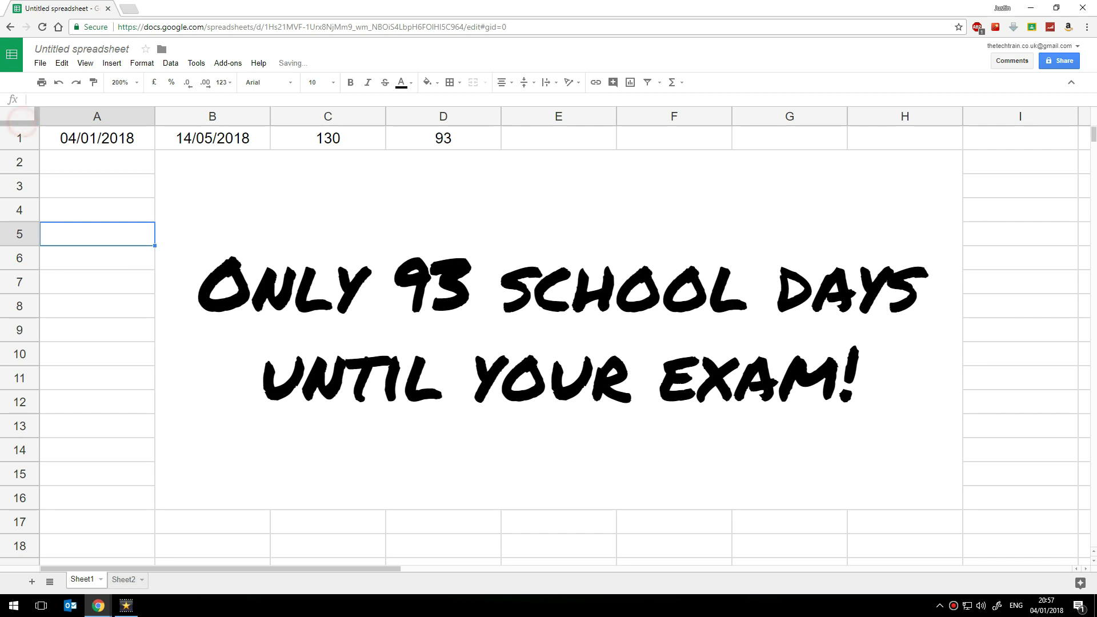
Step: Select the entire sheet and fill it with black
left_click(20, 116)
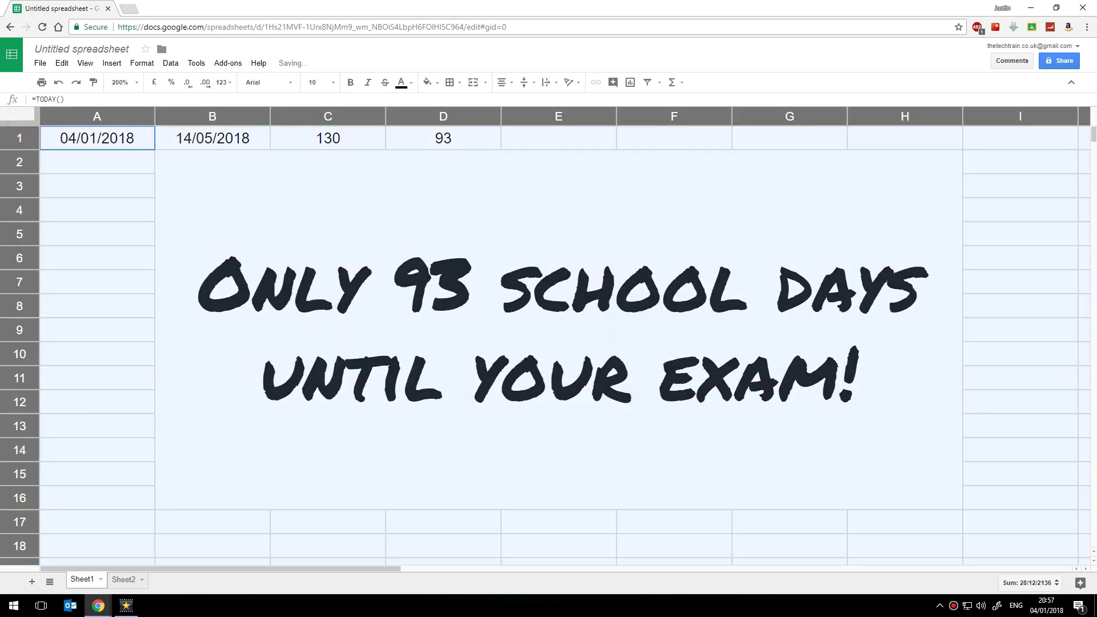
left_click(428, 82)
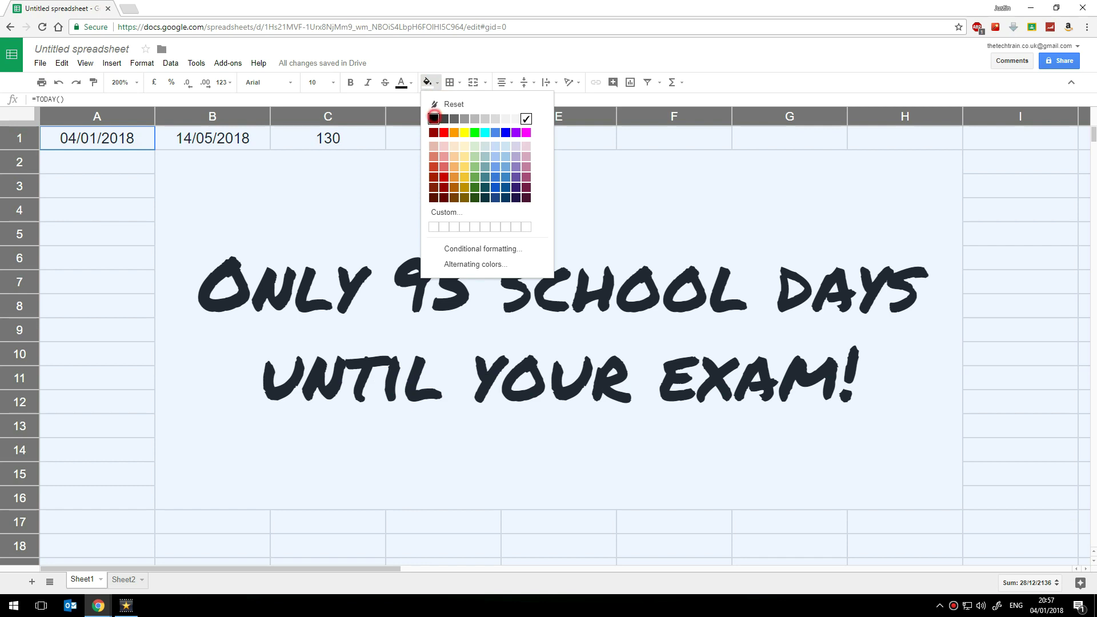
left_click(433, 118)
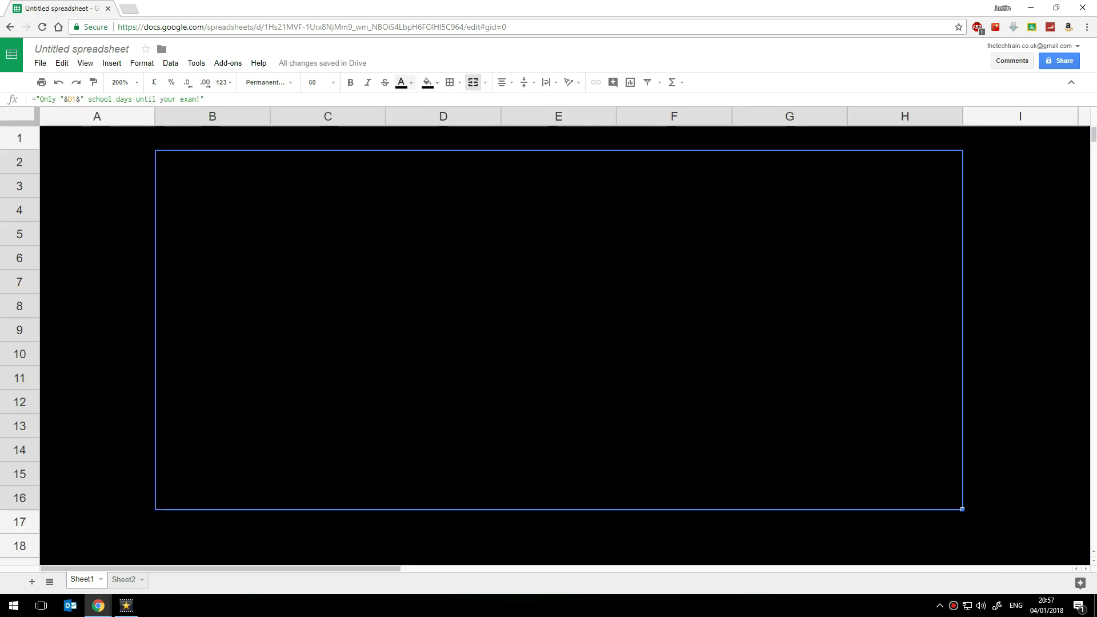
Step: Make the exam message text white against the black background
left_click(403, 82)
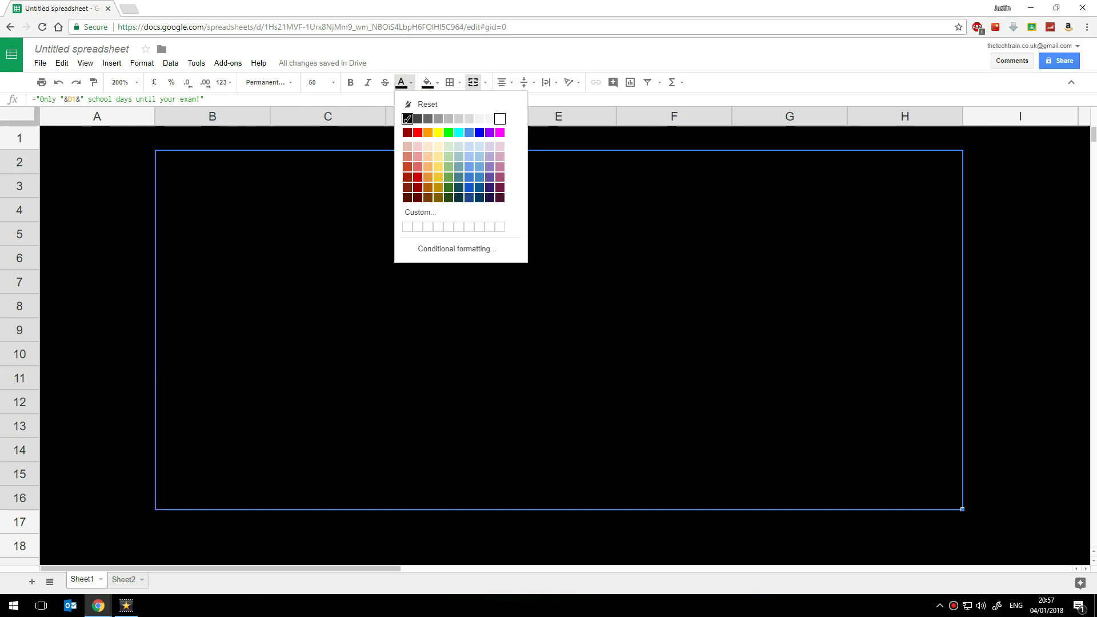
left_click(500, 118)
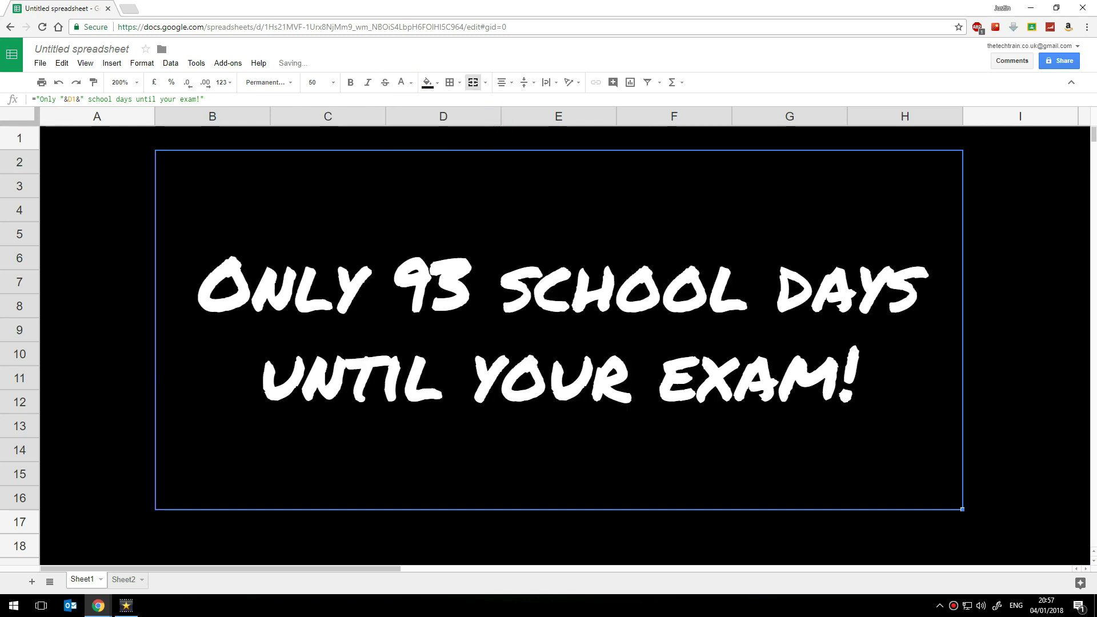
left_click(1084, 137)
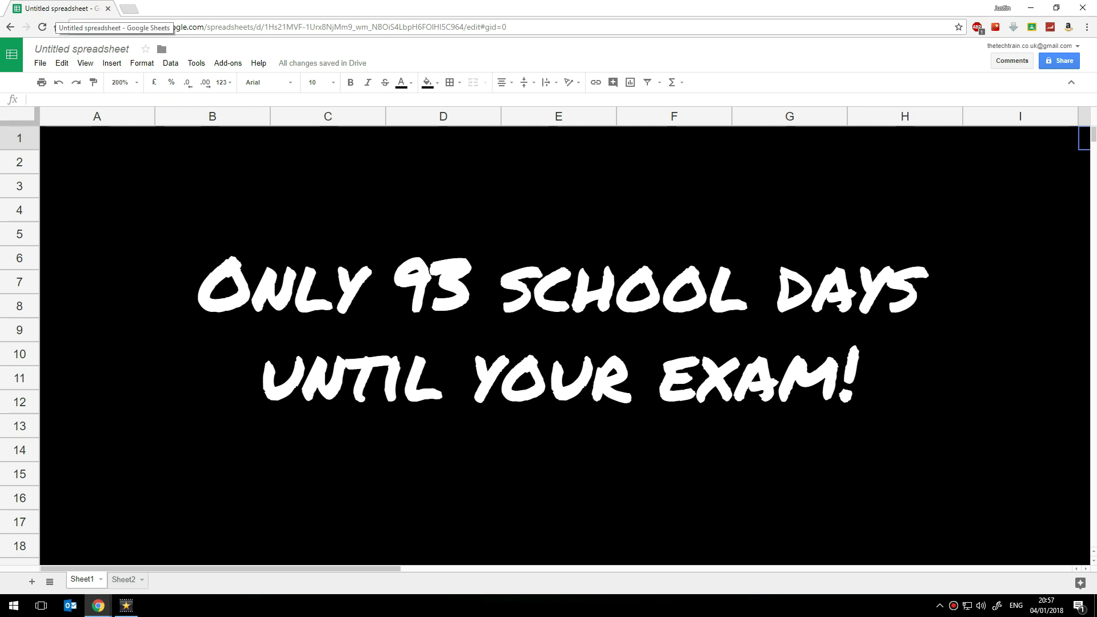
Step: Pin the spreadsheet's browser tab from its context menu
right_click(51, 7)
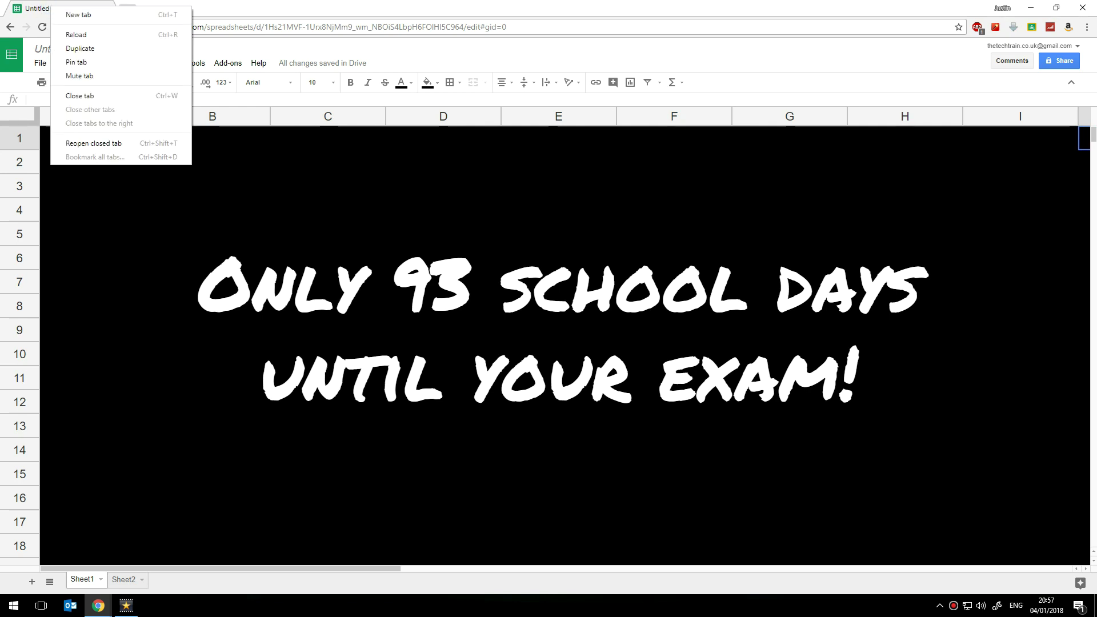
left_click(76, 62)
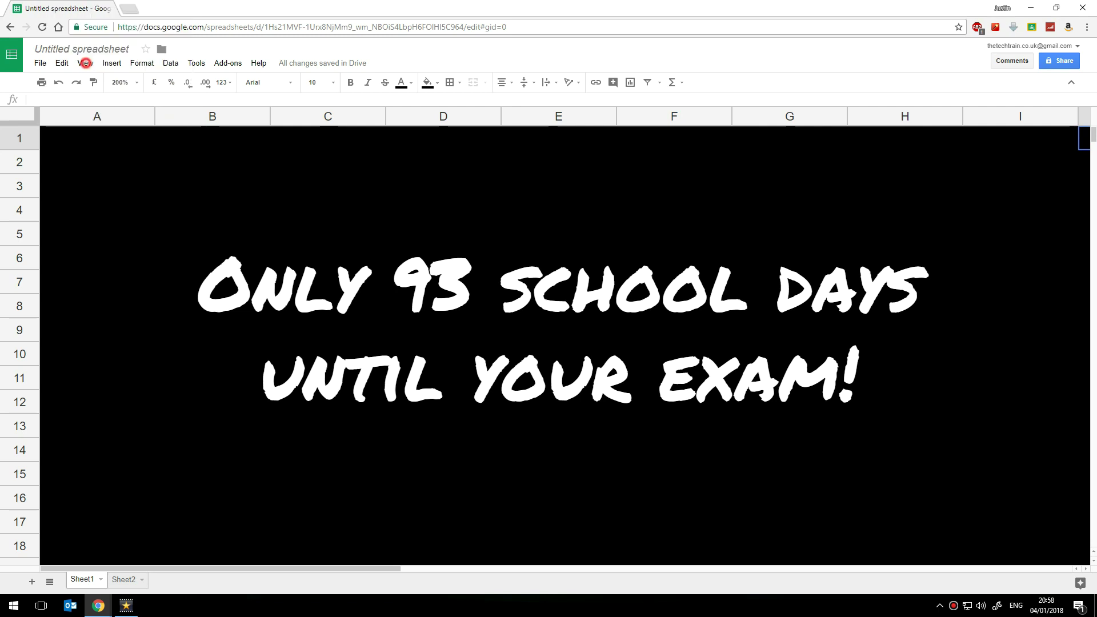